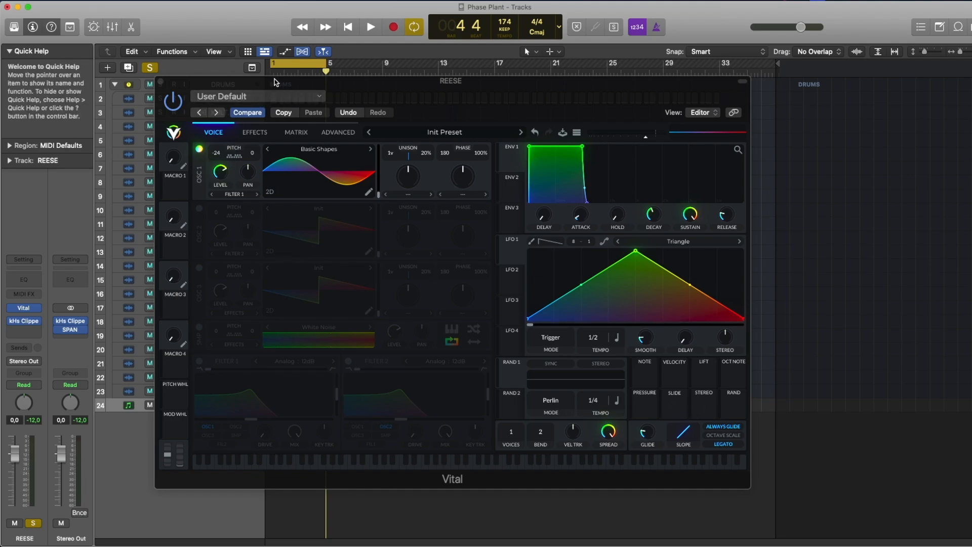
Enable oscillator 2, transpose it to -12 semitones and fine-tune it to about -19 cents while auditioning the loop.
left_click_drag(277, 82, 278, 79)
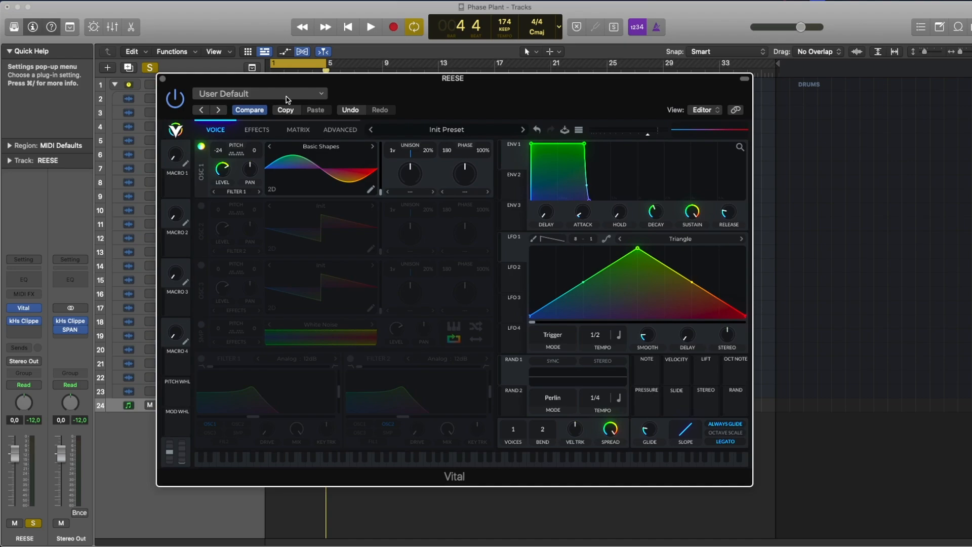
key("space")
key("space")
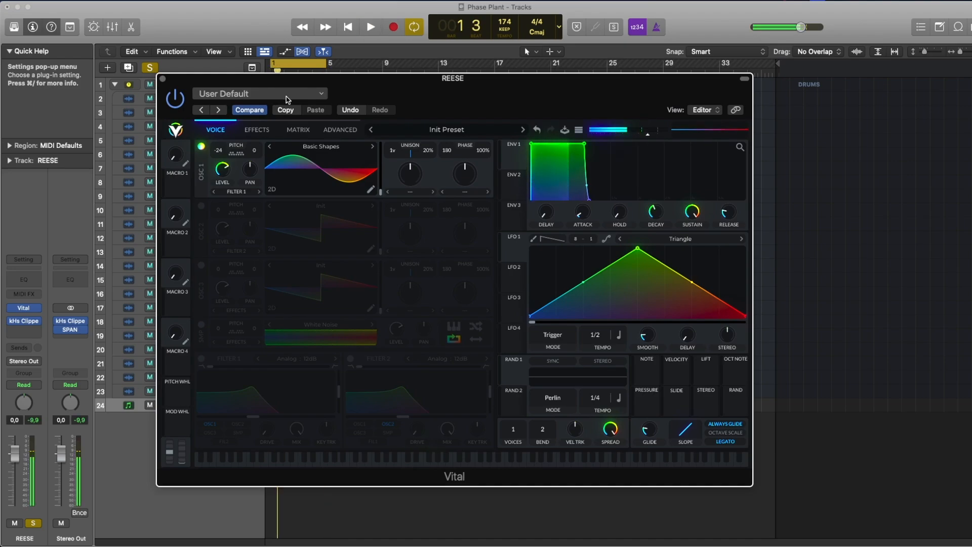
left_click(201, 206)
key("space")
key("space")
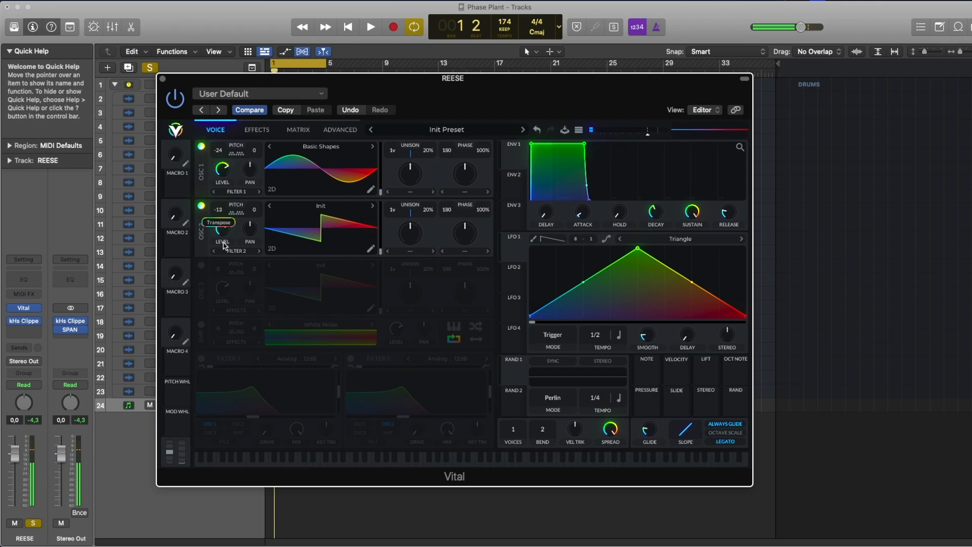
key("space")
left_click_drag(254, 209, 254, 223)
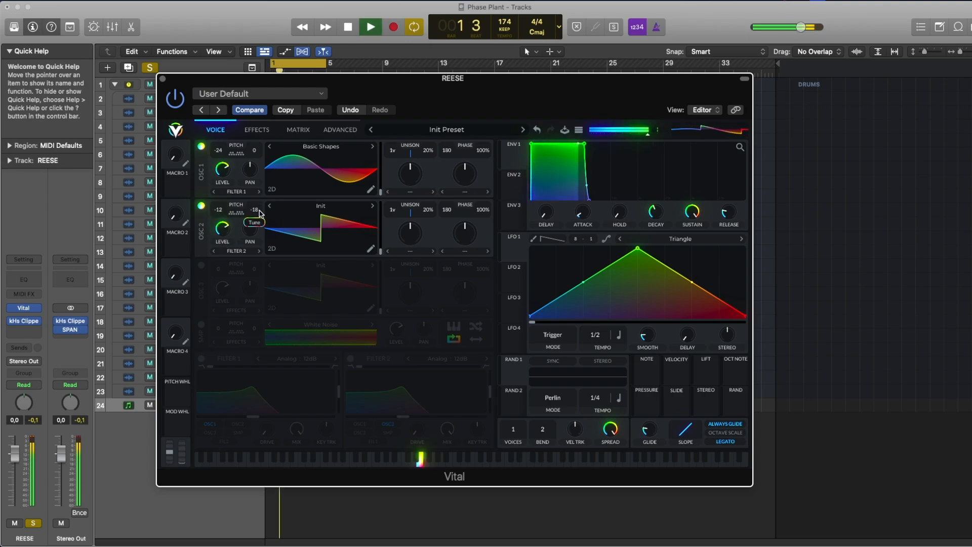
key("space")
Enable oscillator 3 at -12 semitones with 52 cents of fine tuning, and retune oscillator 2 to -10 cents.
left_click(201, 265)
left_click_drag(218, 269, 223, 311)
key("space")
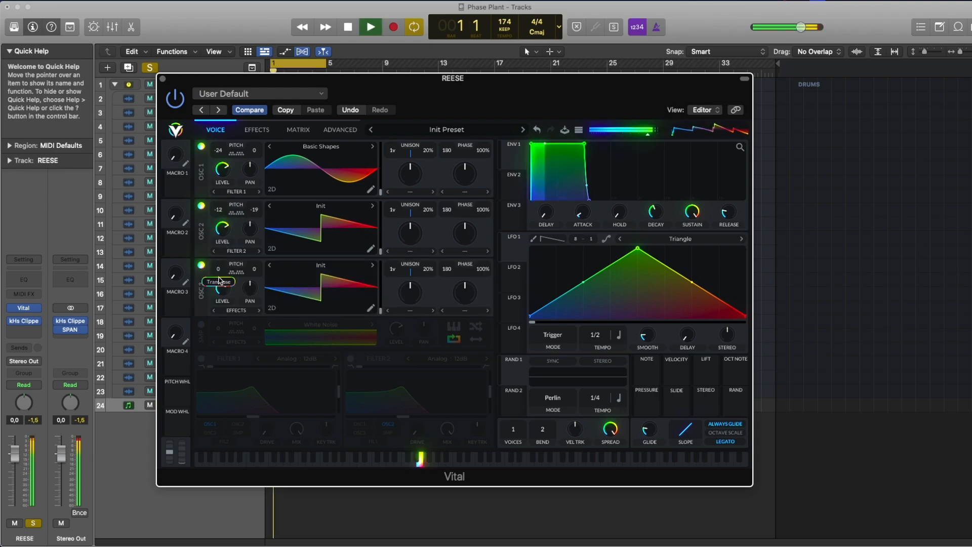
key("space")
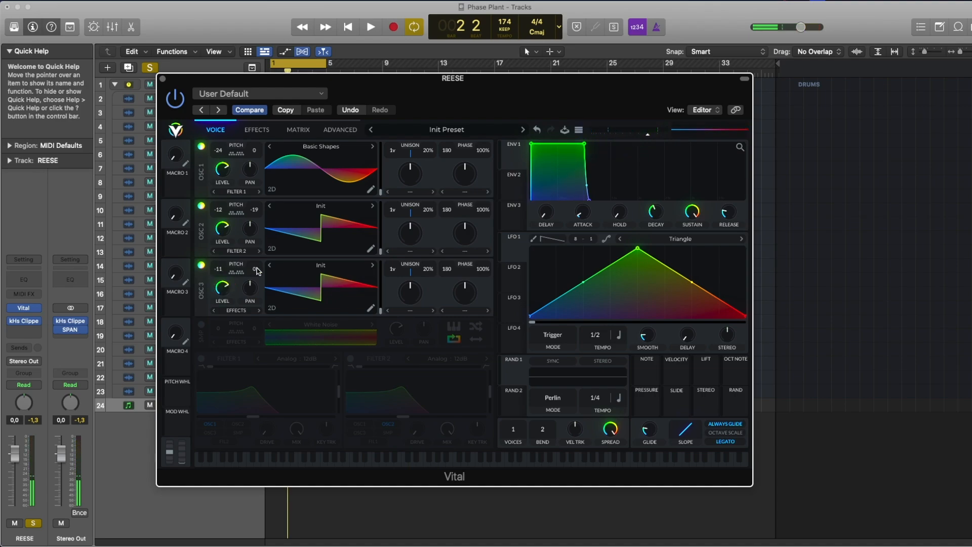
key("space")
mouse_move(254, 269)
left_mouse_down()
mouse_move(259, 251)
mouse_move(236, 276)
mouse_move(252, 276)
left_mouse_up()
key("space")
key("space")
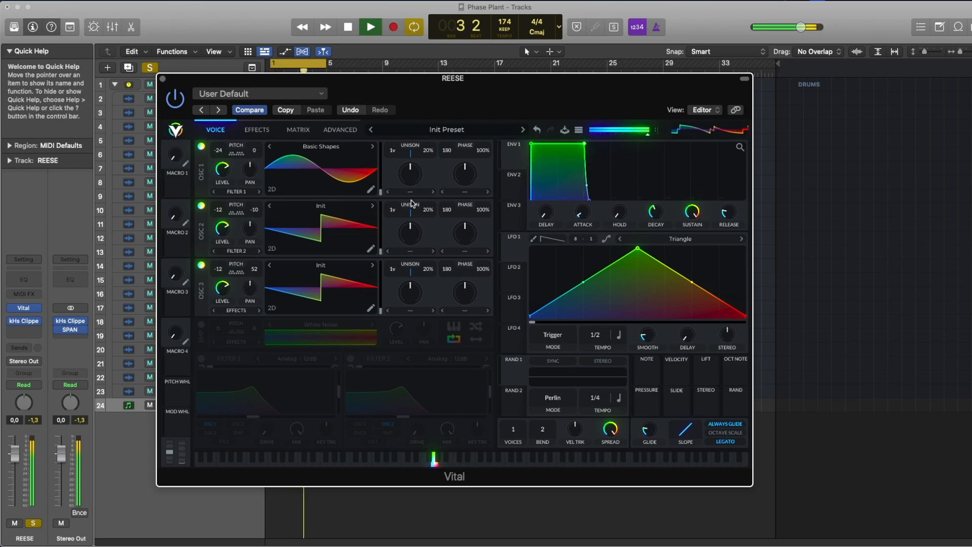
key("space")
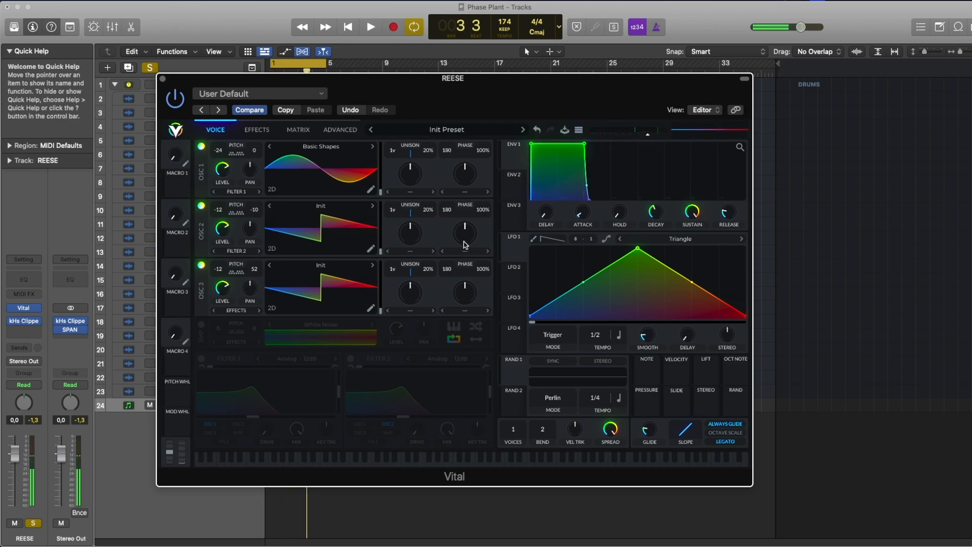
Set oscillator 1's phase distortion to FM from Osc 2 and raise its amount while auditioning.
left_click(466, 191)
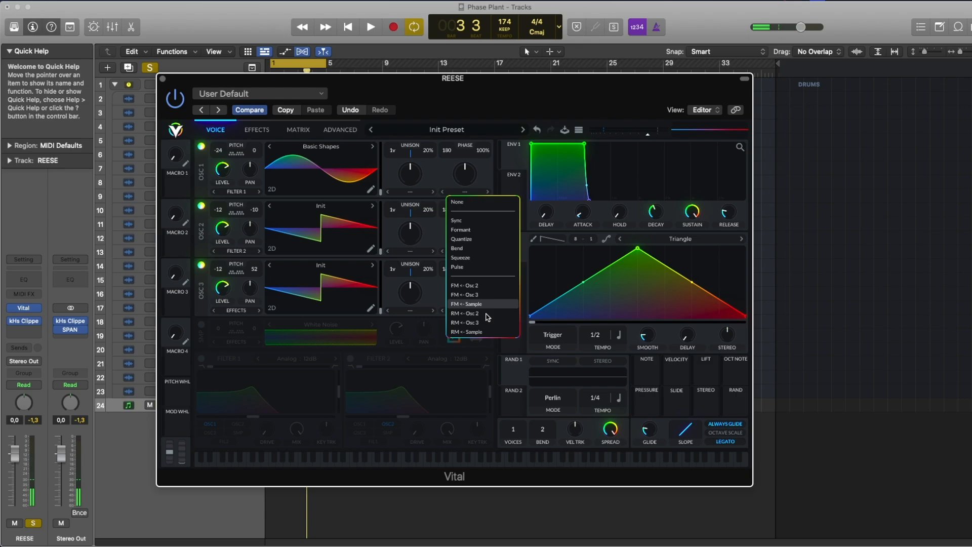
left_click(489, 284)
key("space")
left_click_drag(464, 168, 469, 185)
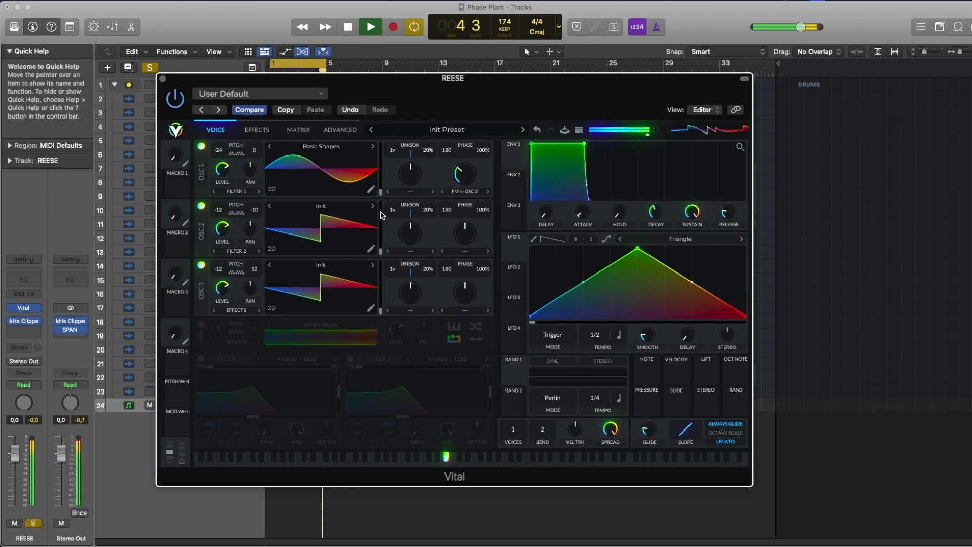
key("space")
key("space")
mouse_move(392, 268)
left_mouse_down()
mouse_move(396, 253)
mouse_move(394, 269)
left_mouse_up()
key("space")
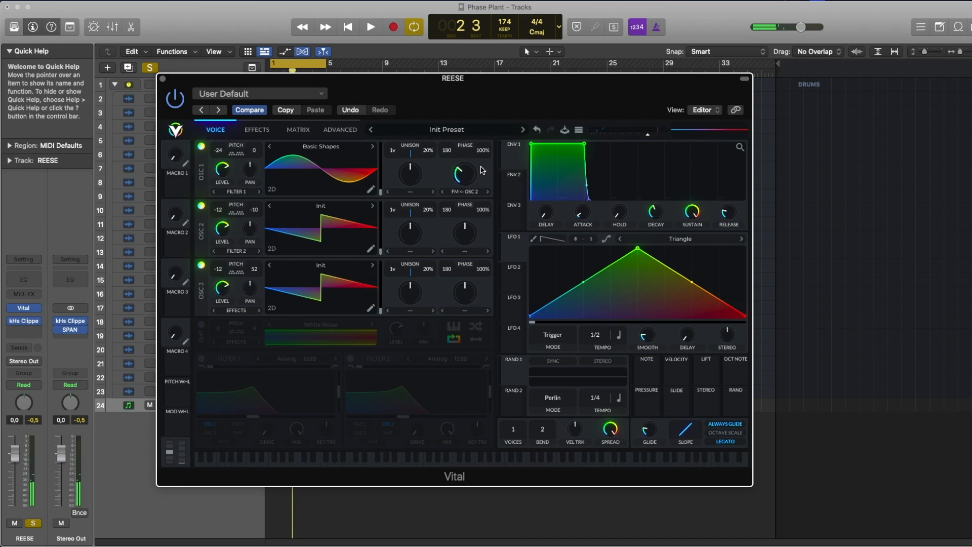
Set the phase randomization of all three oscillators to 0% and lower oscillator 1's FM amount to about 29%.
left_click_drag(484, 152, 490, 228)
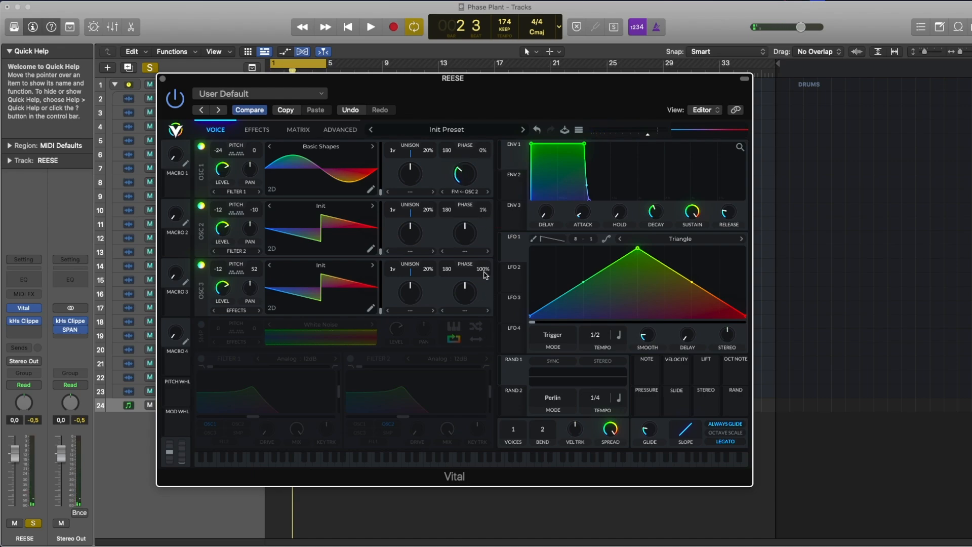
left_click_drag(485, 275, 480, 305)
key("space")
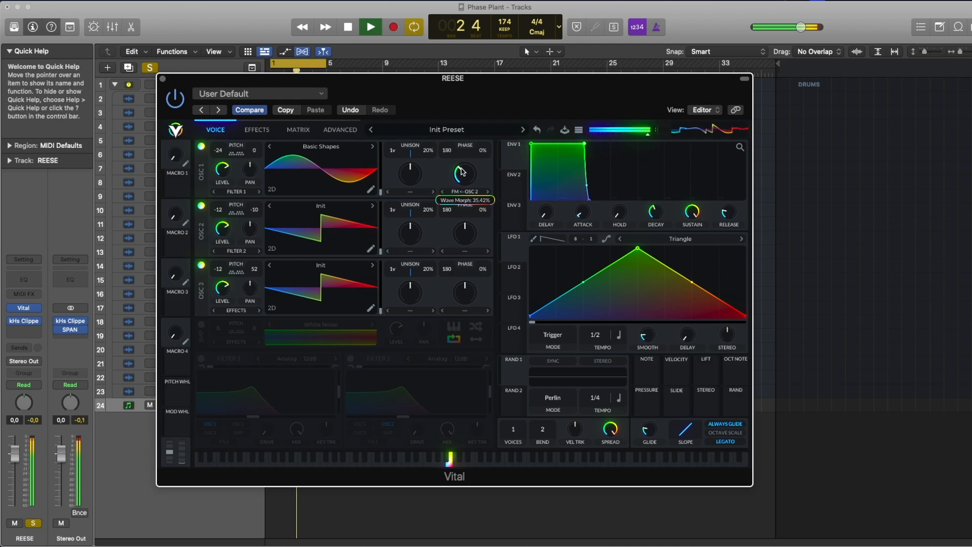
left_click_drag(461, 173, 462, 175)
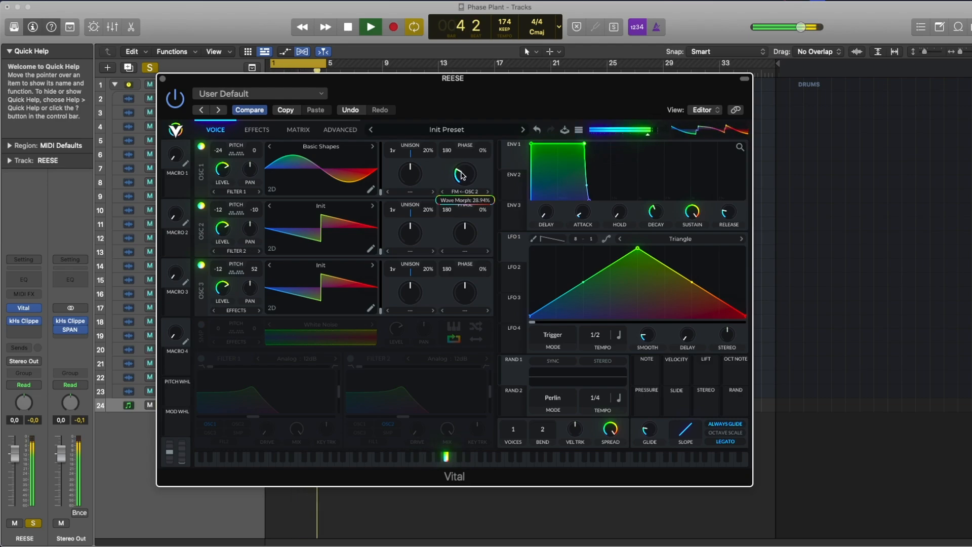
key("space")
Apply the Smear spectral morph to oscillator 2 and adjust its amount.
left_click(410, 252)
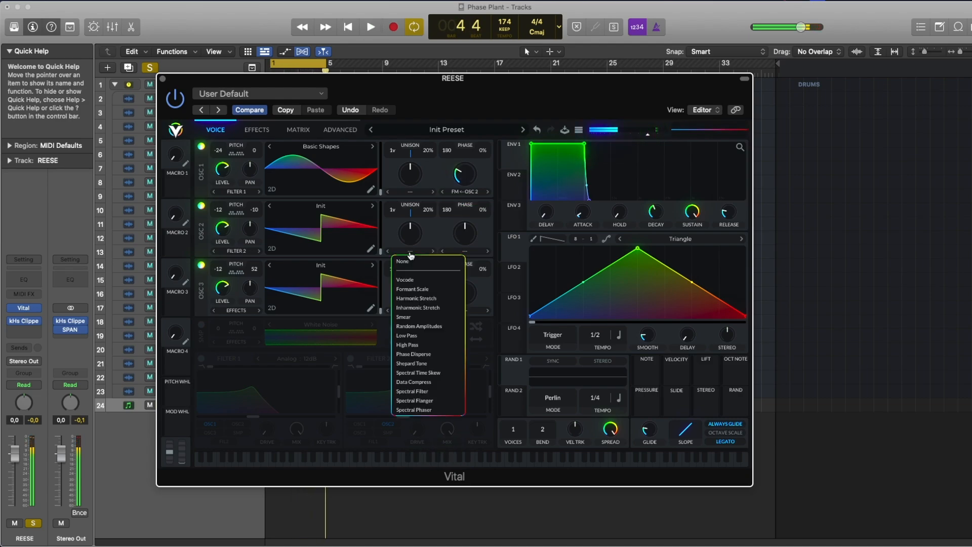
left_click(429, 317)
left_click_drag(409, 241, 413, 311)
key("space")
Apply the Smear spectral morph to oscillator 3 at about half amount and readjust oscillator 2's smear to a low amount.
left_click(414, 312)
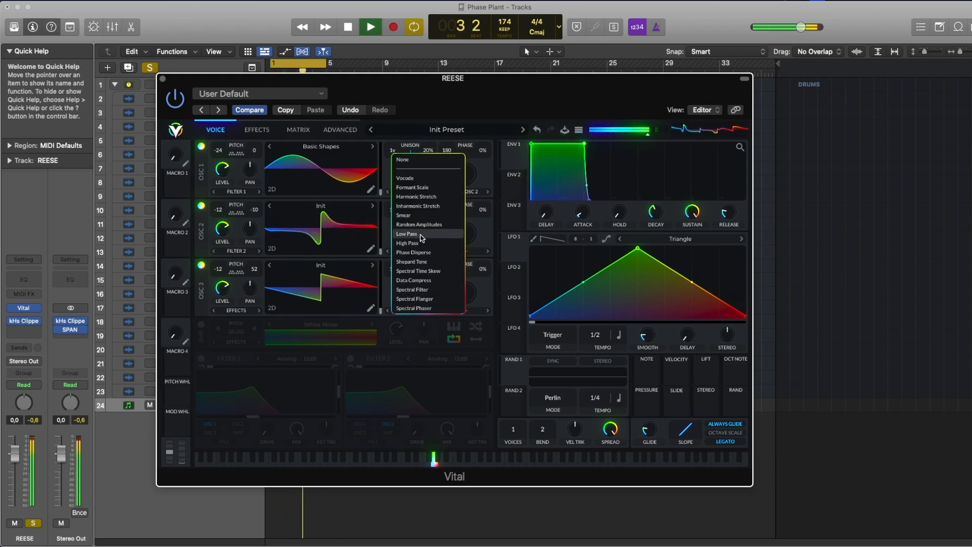
left_click(423, 215)
left_click_drag(418, 291, 414, 299)
left_click_drag(407, 227, 404, 230)
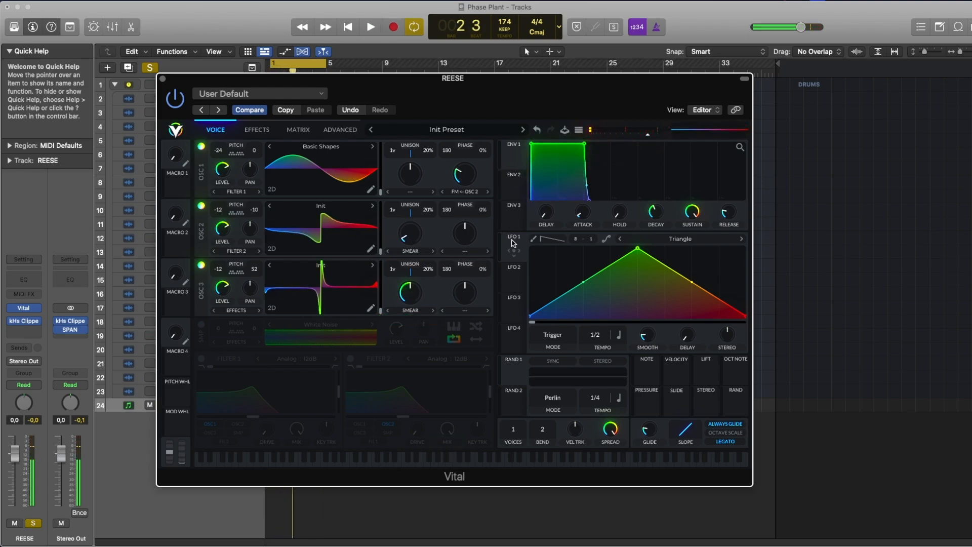
Modulate the Smear amounts of oscillators 2 and 3 with LFO 1, using about -0.31 depth on oscillator 3.
mouse_move(513, 243)
left_mouse_down()
mouse_move(412, 237)
mouse_move(405, 246)
mouse_move(418, 260)
left_mouse_up()
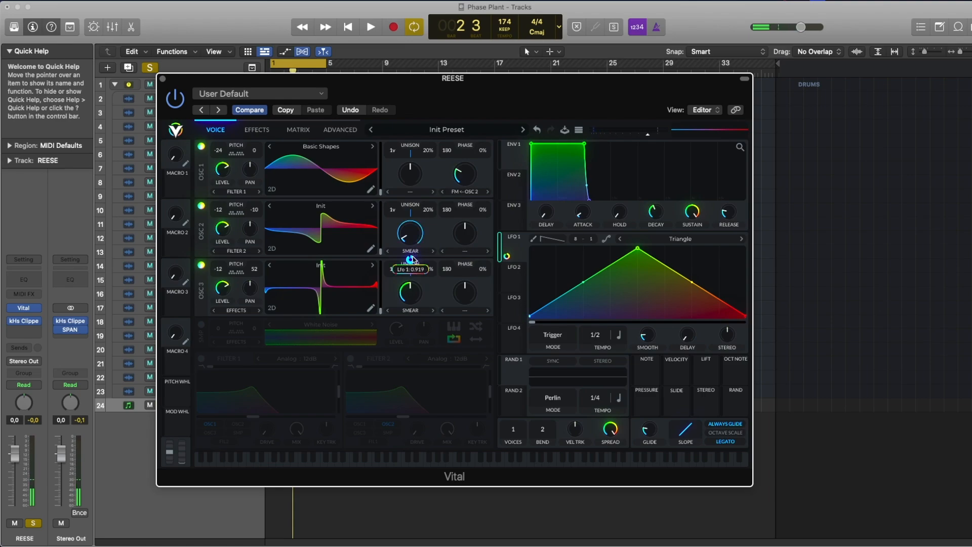
key("space")
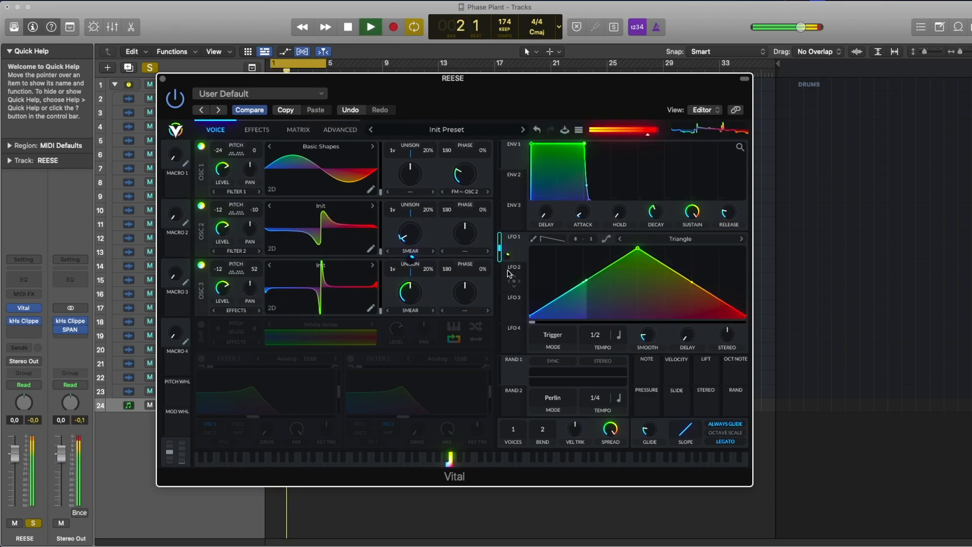
key("space")
mouse_move(412, 255)
left_mouse_down()
mouse_move(401, 317)
mouse_move(412, 324)
left_mouse_up()
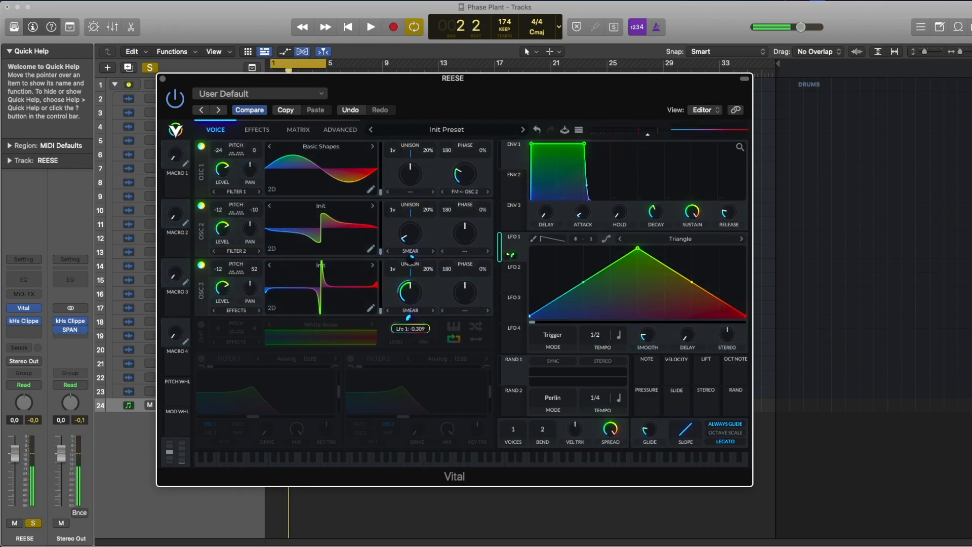
Set LFO 1's tempo to 1/1 while the loop plays.
key("space")
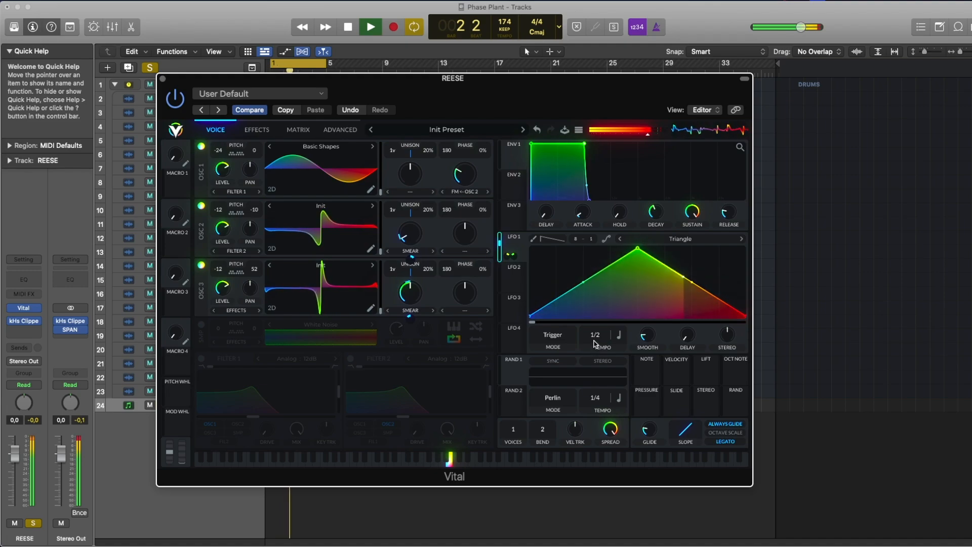
left_click_drag(594, 341, 595, 349)
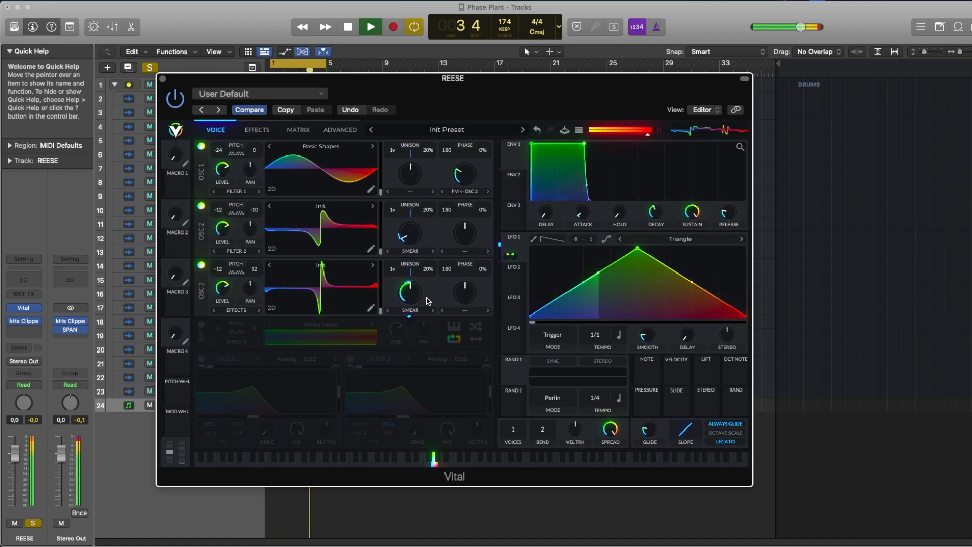
key("space")
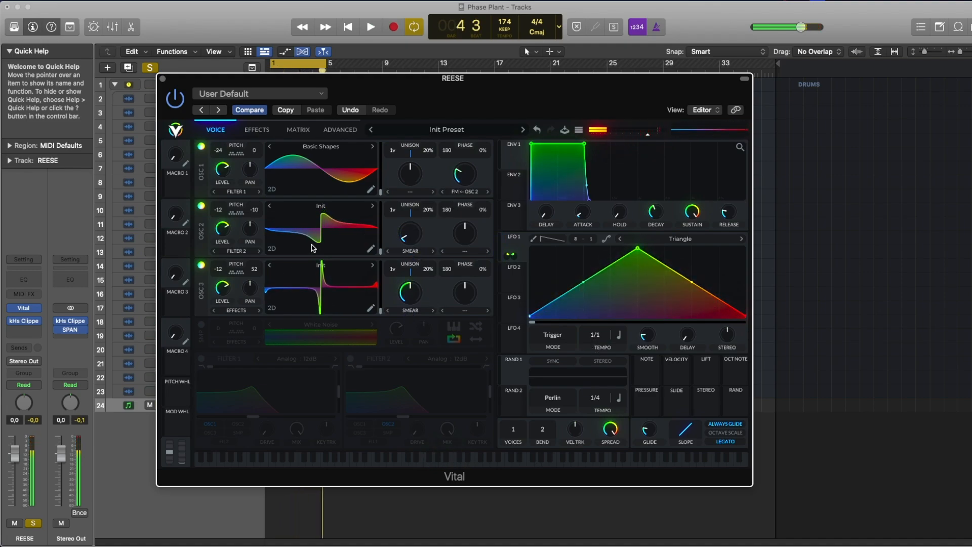
Enable Filter 1 and route oscillators 2 and 3 into it alongside oscillator 1.
left_click(201, 358)
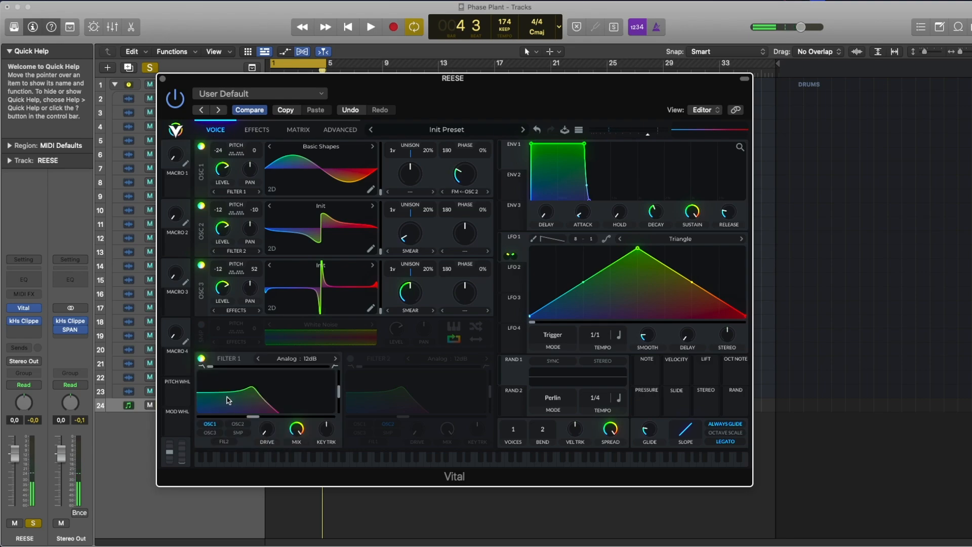
left_click(237, 424)
key("space")
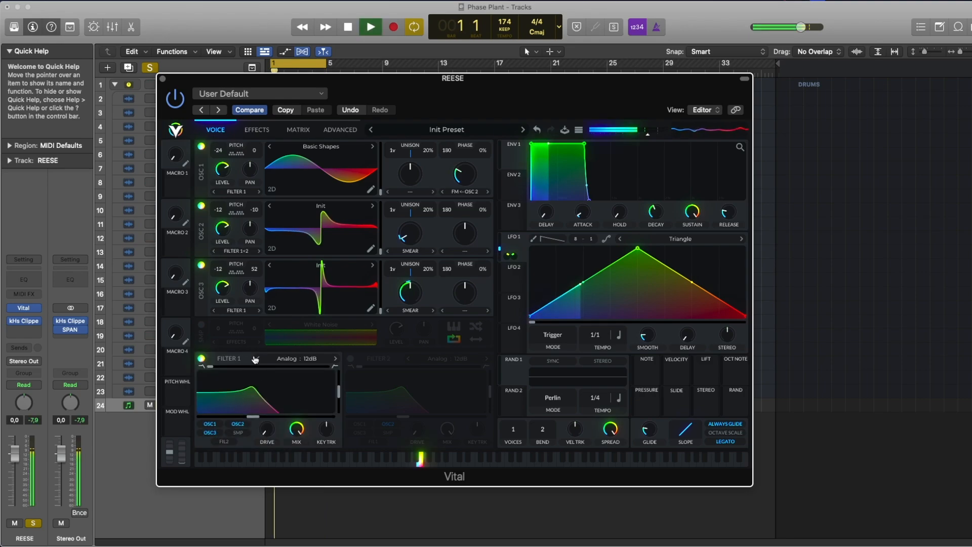
Change Filter 1 to the Phaser: Positive type and adjust its cutoff slightly while auditioning.
left_click(258, 359)
key("space")
left_click(258, 359)
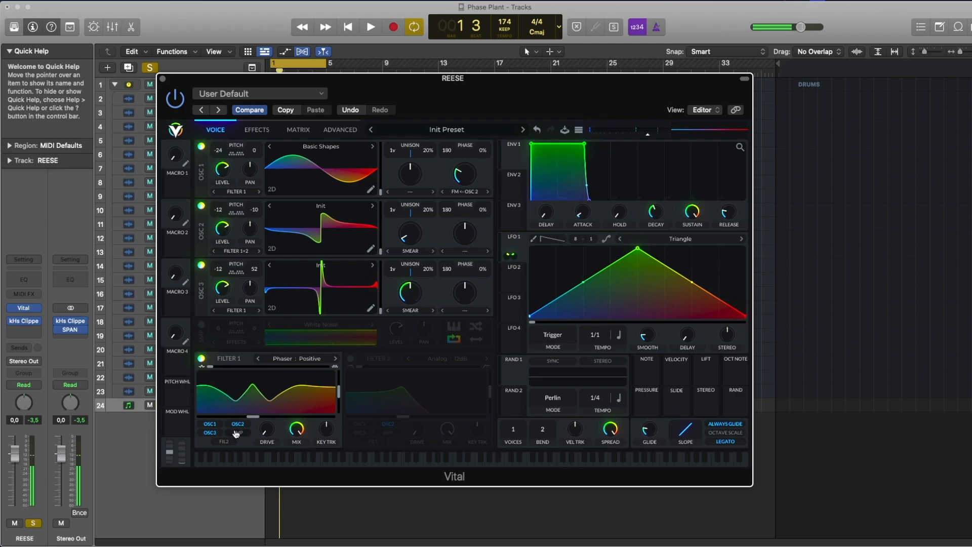
key("space")
left_click_drag(252, 416, 250, 417)
key("space")
Change Filter 1 to Phaser: Negative and modulate its cutoff, set to about 234 Hz, with LFO 1.
left_click(335, 359)
key("space")
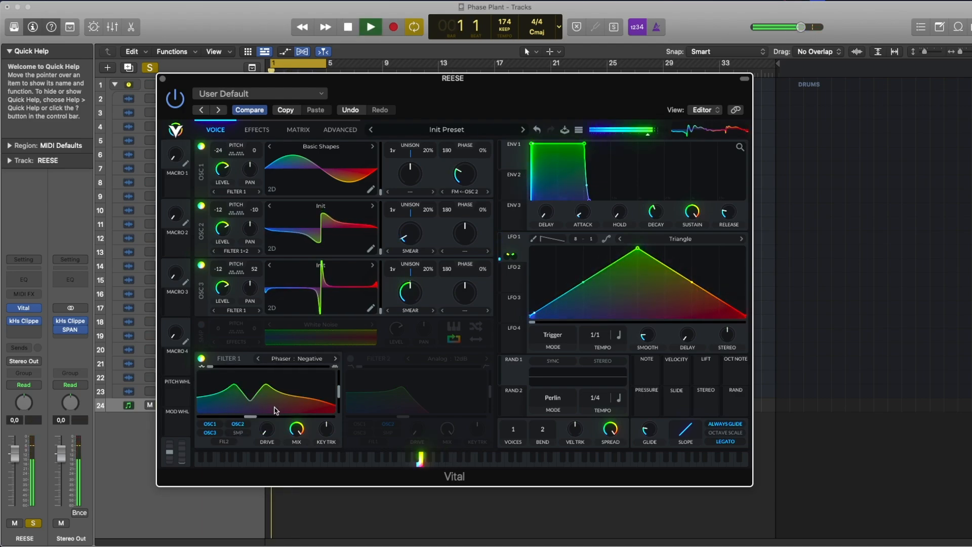
left_click_drag(251, 417, 267, 418)
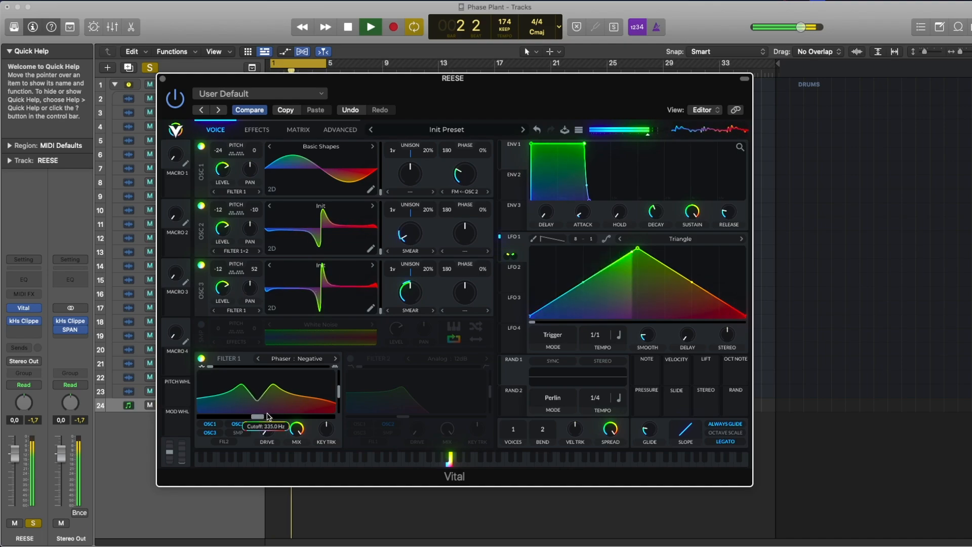
key("space")
left_click_drag(510, 254, 254, 419)
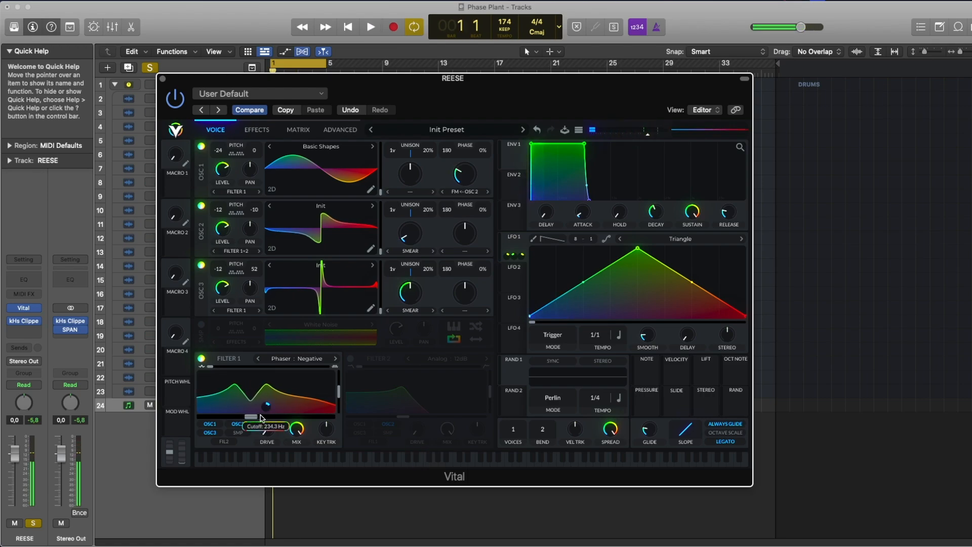
left_click(352, 131)
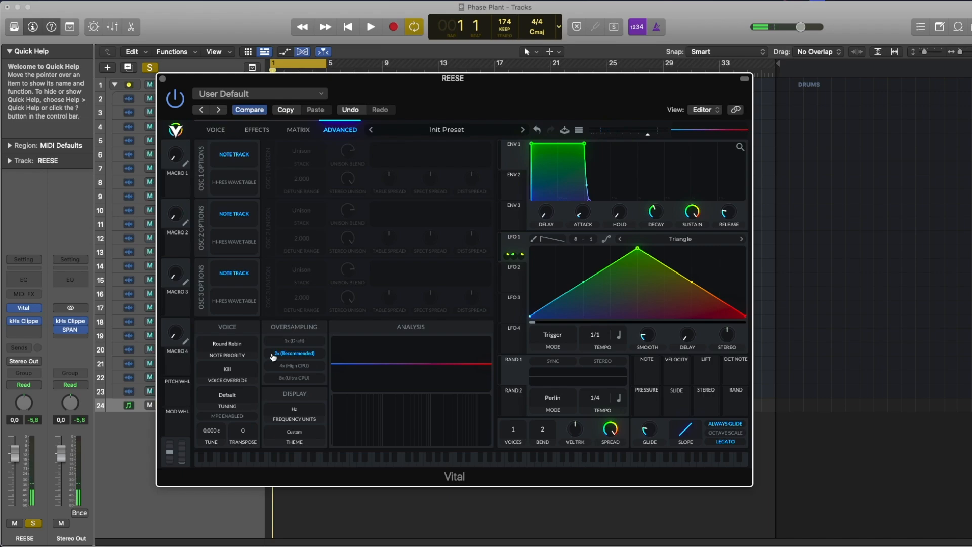
left_click(305, 414)
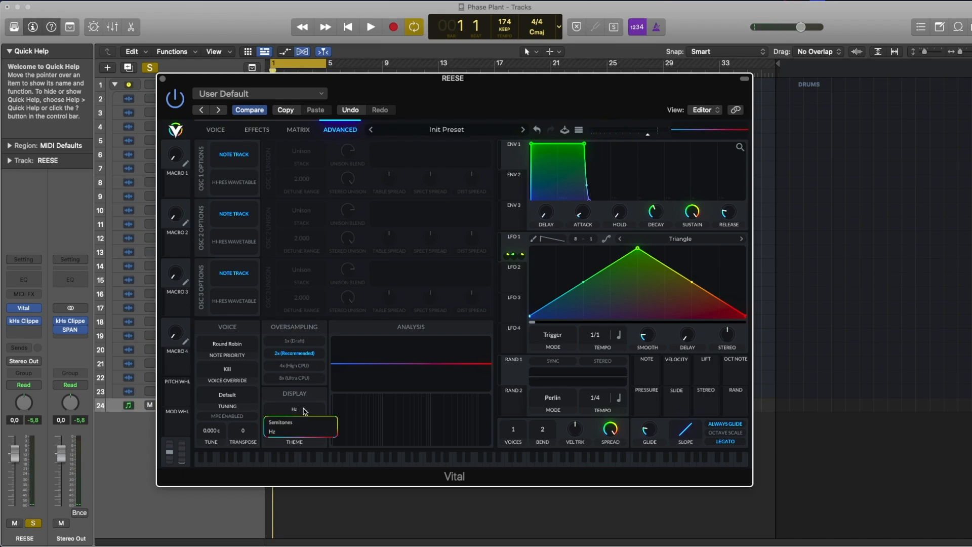
left_click(256, 131)
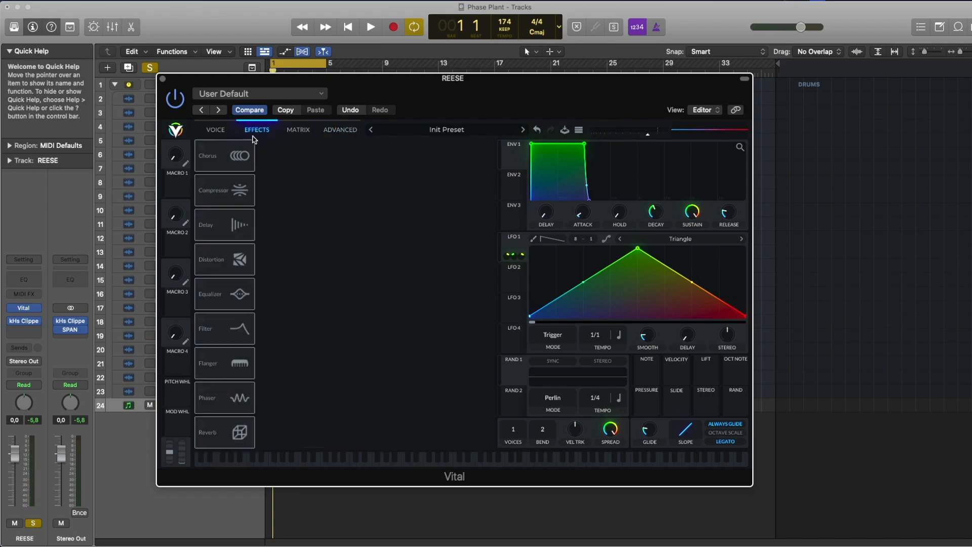
left_click(230, 131)
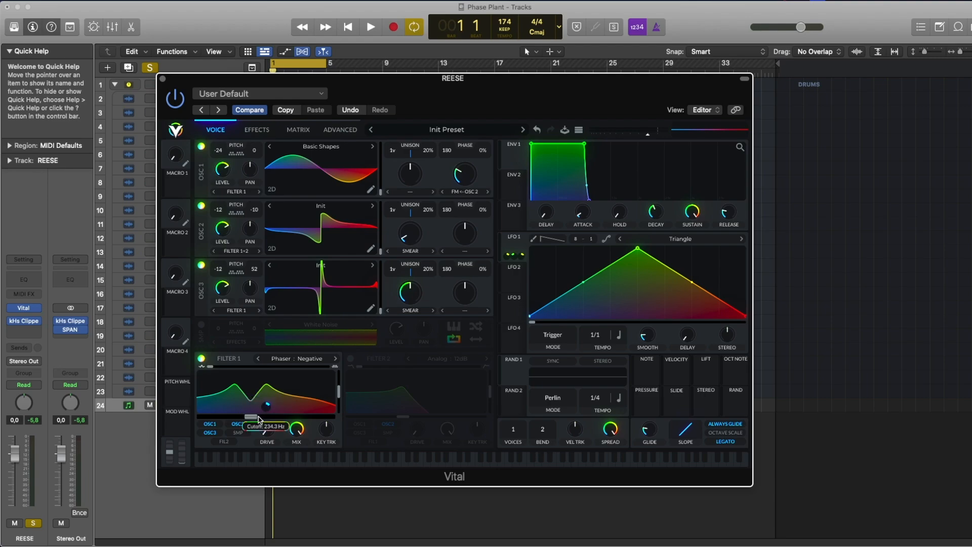
Lower Filter 1's cutoff to about 193 Hz while playing the loop.
key("space")
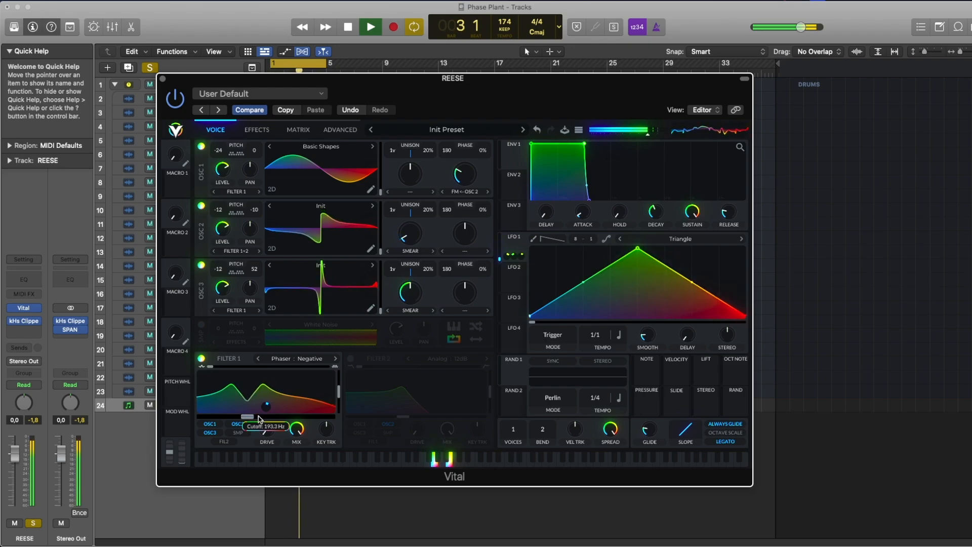
mouse_move(259, 419)
key("space")
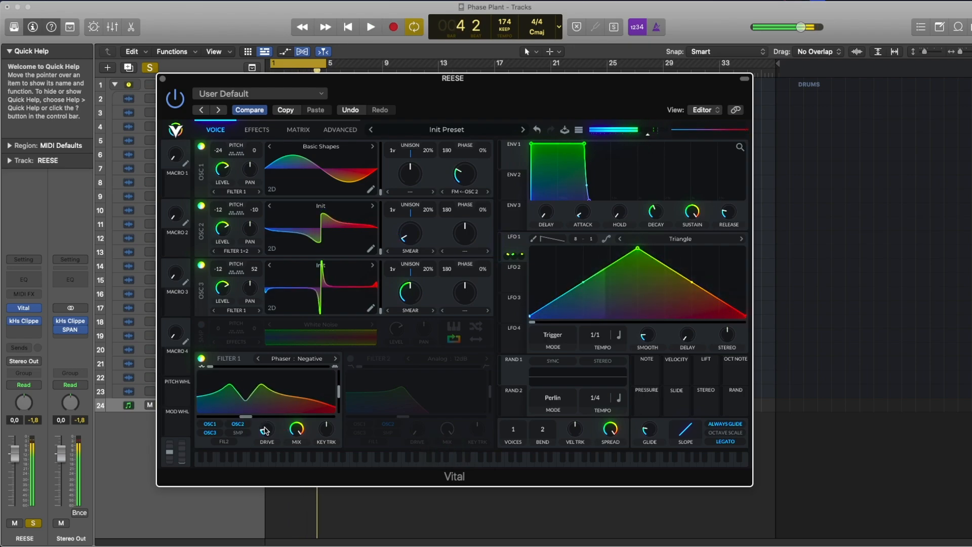
Move the peak of LFO 1's triangle earlier and set its tempo to 1/2 while auditioning the loop.
key("space")
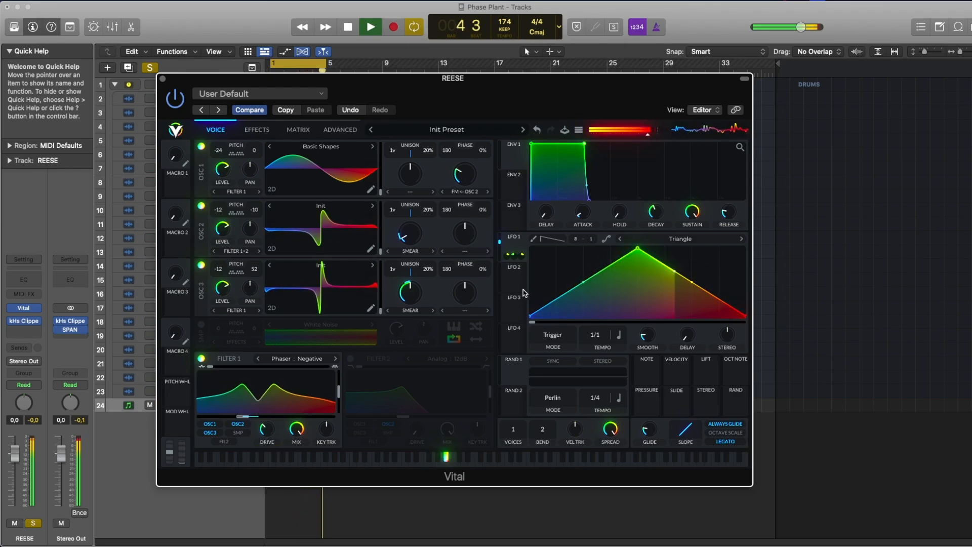
key("space")
left_click_drag(639, 249, 586, 243)
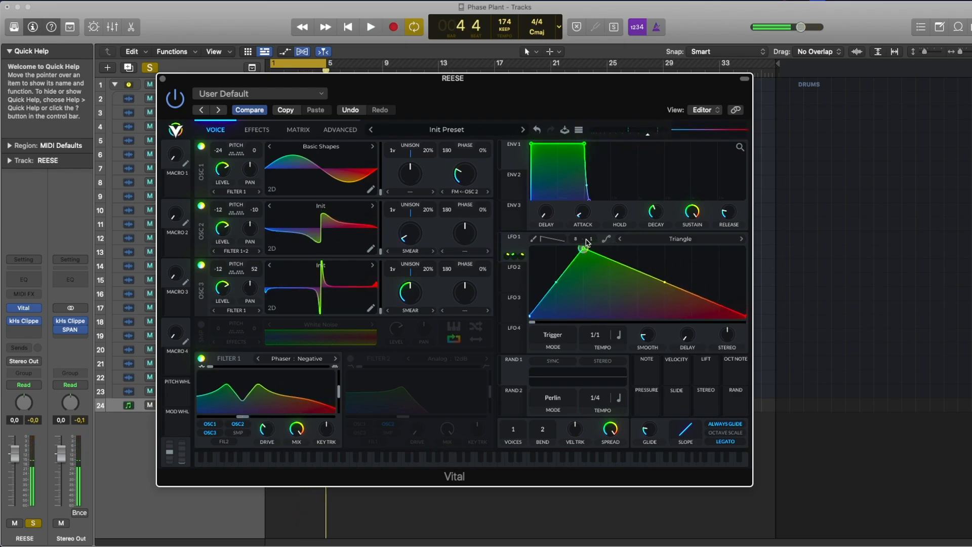
key("space")
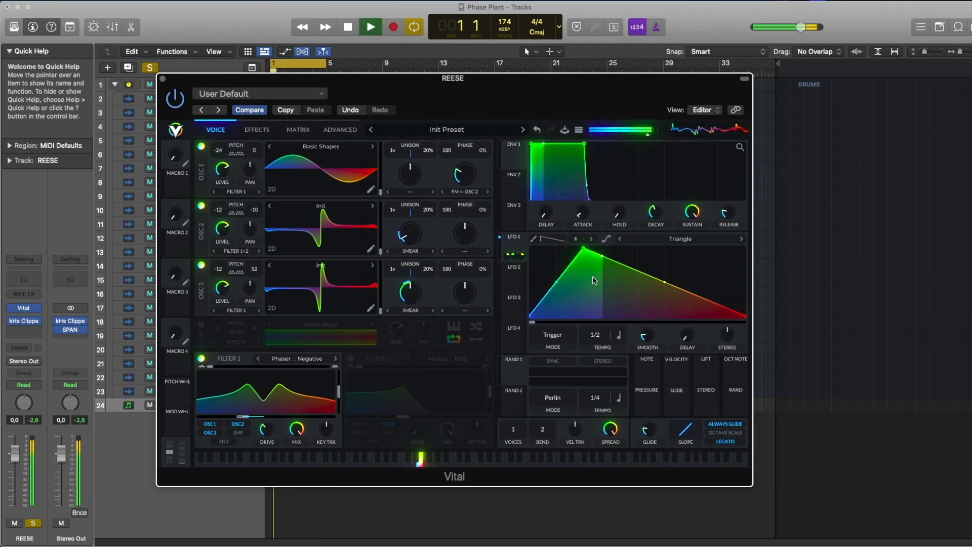
mouse_move(583, 249)
left_mouse_down()
mouse_move(573, 250)
mouse_move(594, 257)
left_mouse_up()
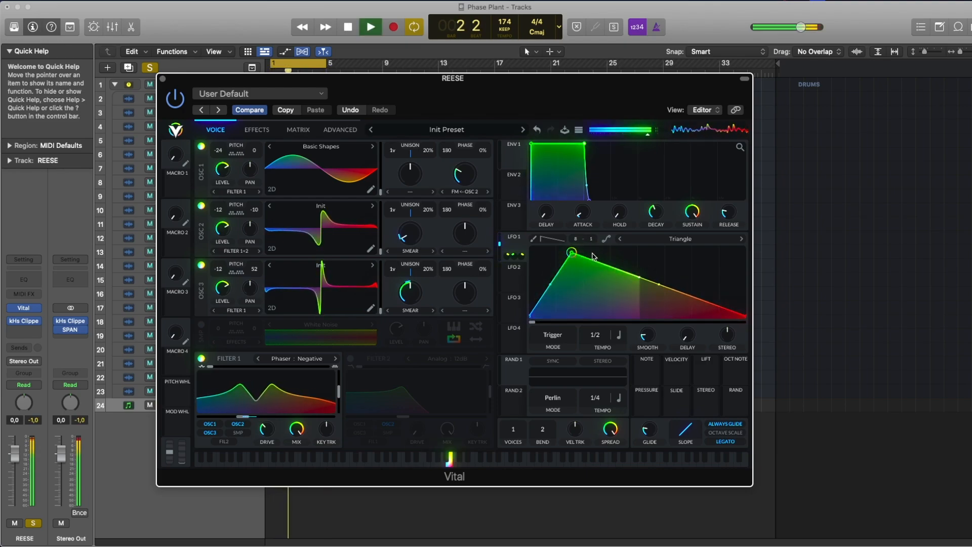
Set LFO 1 to a 1/4 Tempo Dotted rate and reshape it with an earlier peak and a concave falling slope.
scroll(607, 334, "down", 1)
left_click(617, 334)
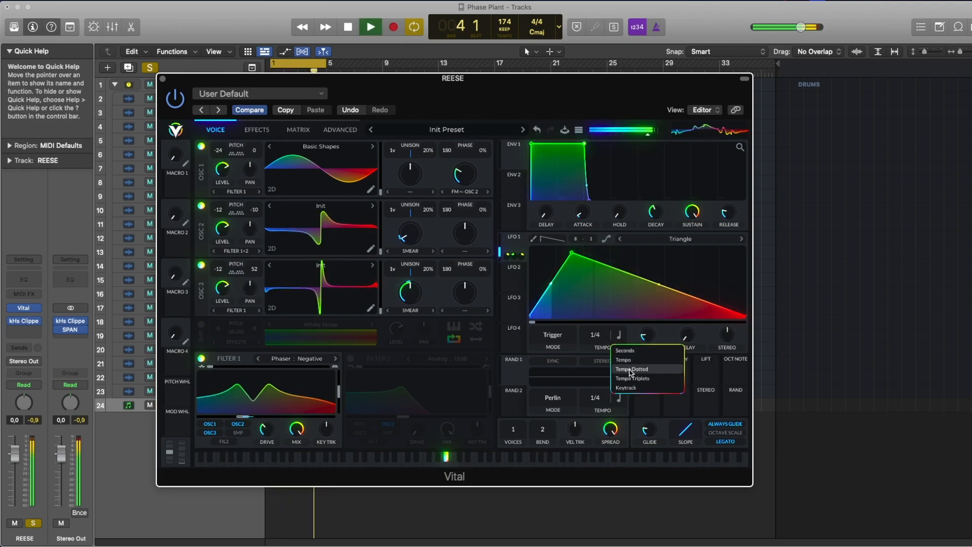
left_click(632, 369)
left_click_drag(571, 252, 560, 250)
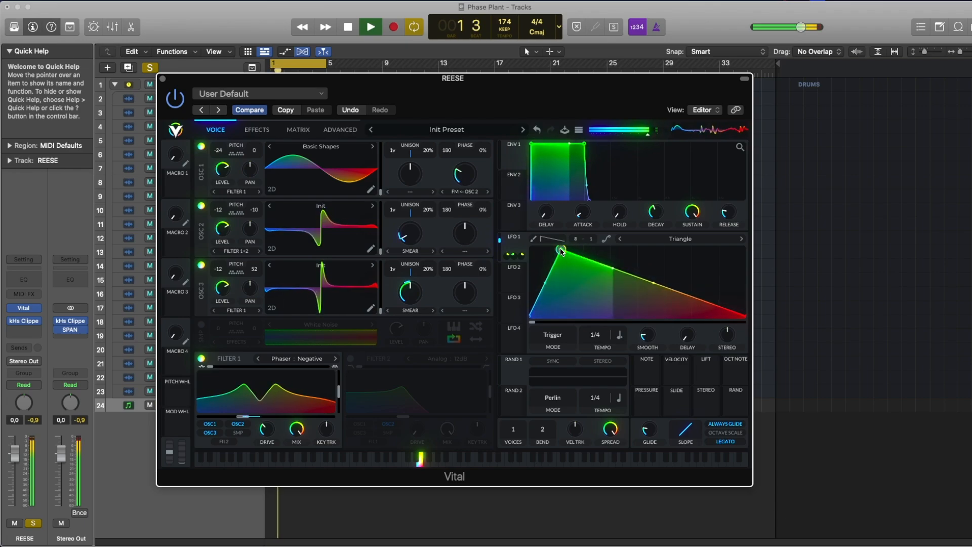
left_click_drag(652, 286, 652, 295)
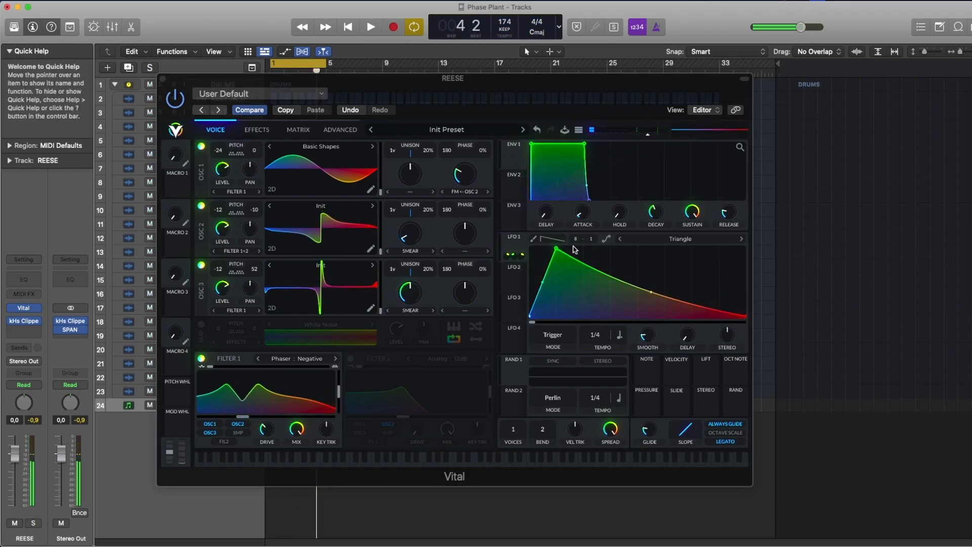
Set oscillator 2's fine tuning to -16 while playing the loop.
key("space")
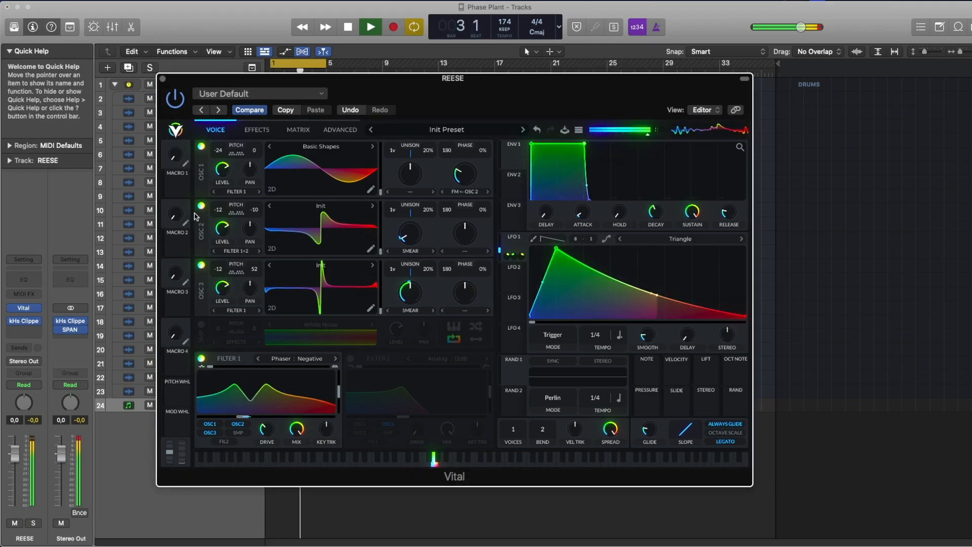
left_click_drag(254, 209, 254, 218)
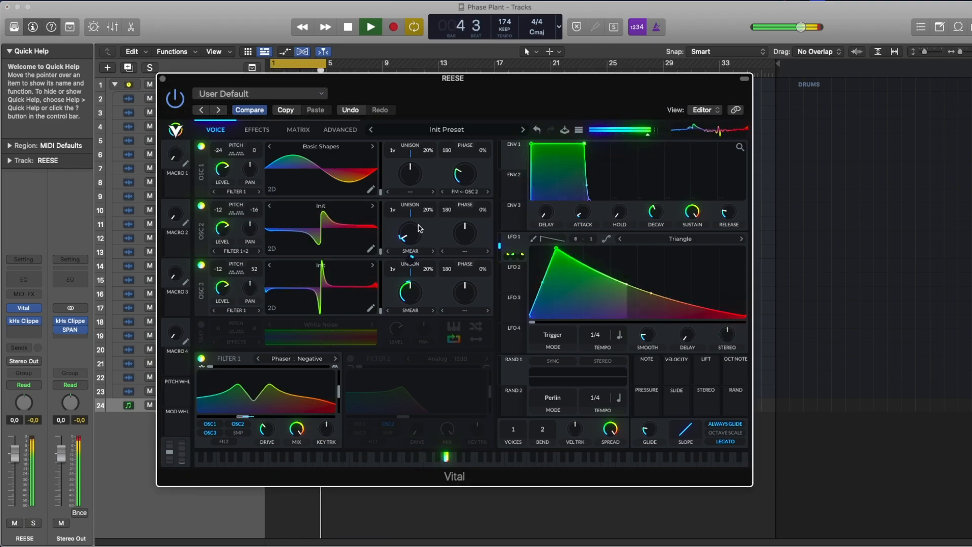
mouse_move(412, 229)
mouse_move(416, 292)
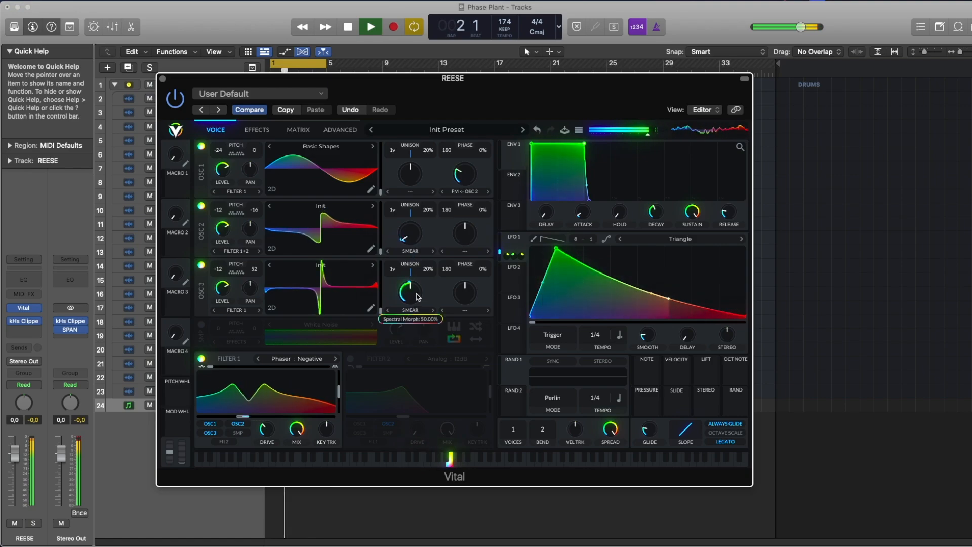
Set oscillator 2's wave morph type to Bend and raise its amount to about 85%.
left_click(466, 250)
left_click(460, 317)
left_click(465, 310)
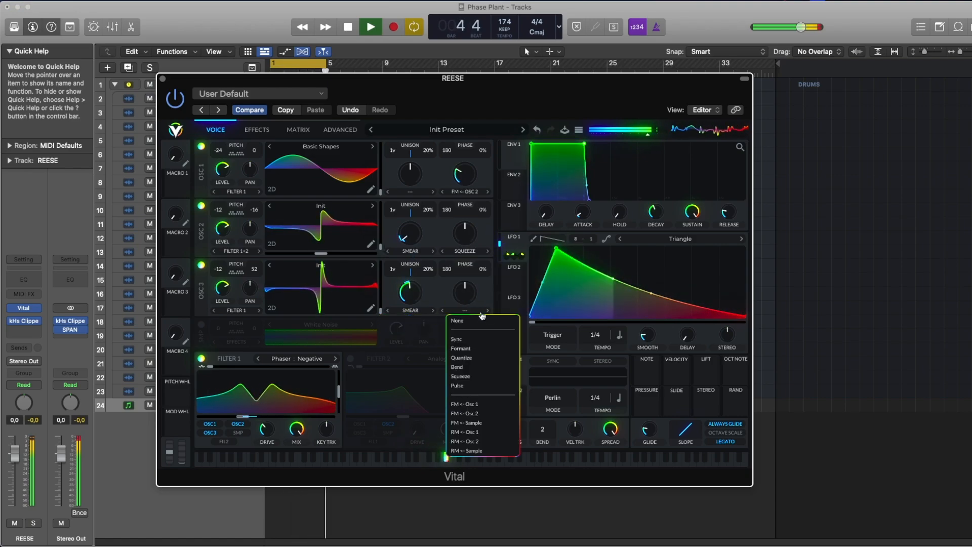
left_click(442, 251)
scroll(468, 229, "up", 3)
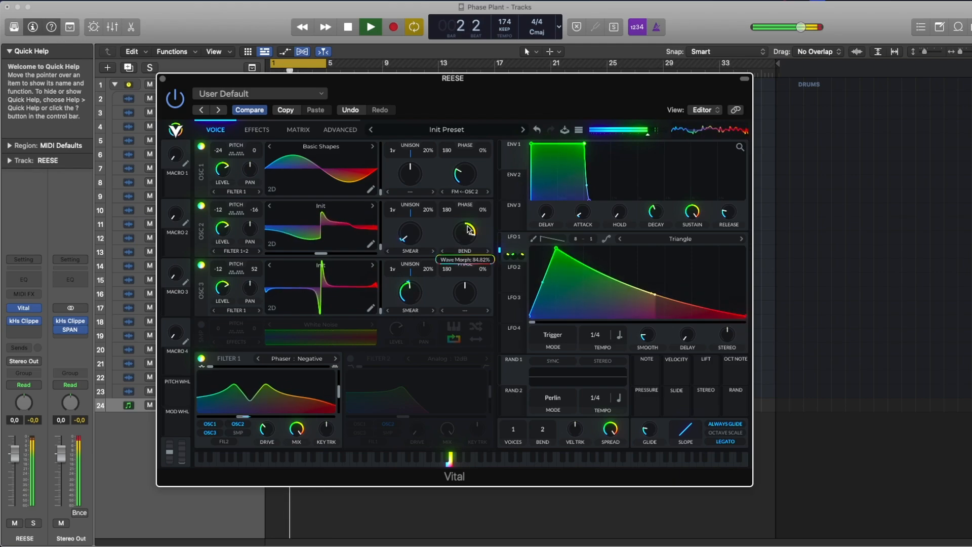
key("space")
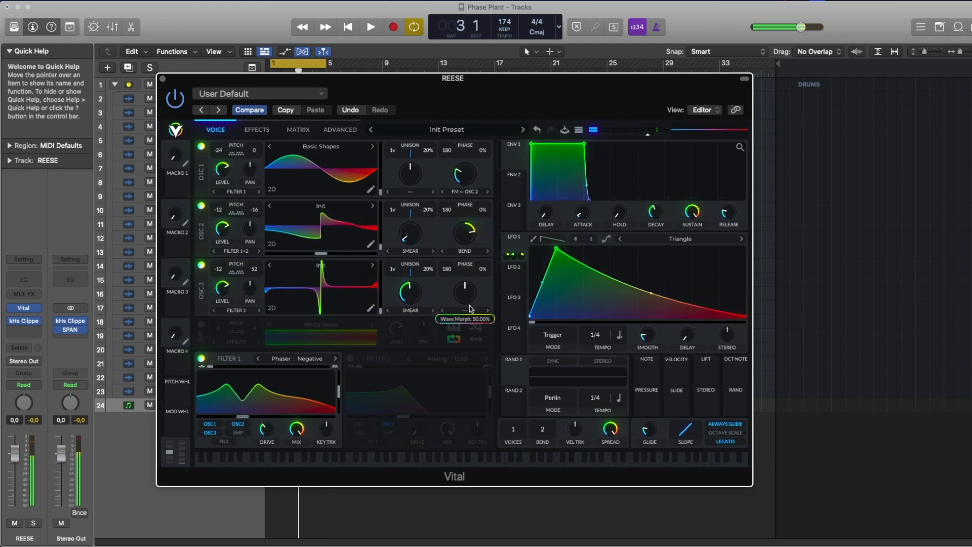
Set oscillator 3's wave morph type to Bend with an amount of about 26.5%.
left_click(470, 309)
left_click(470, 373)
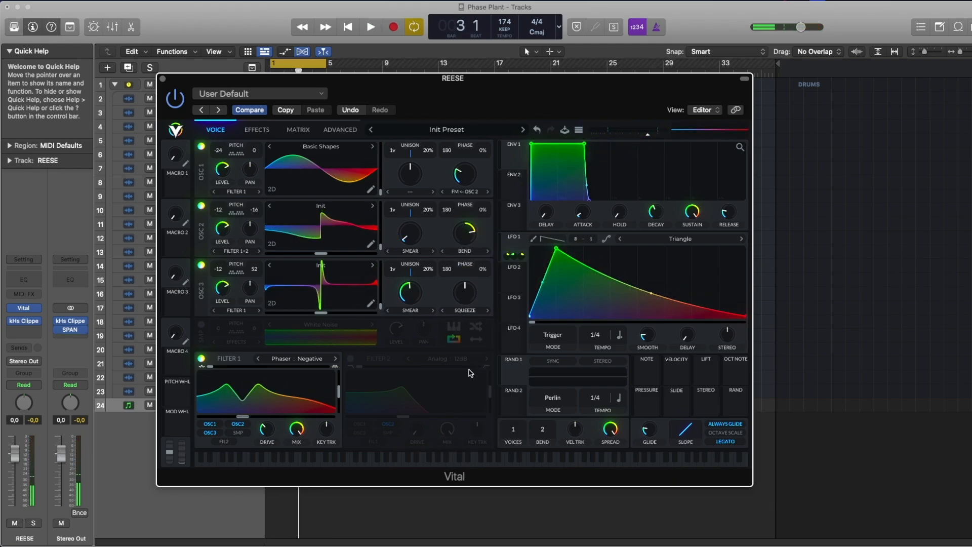
key("space")
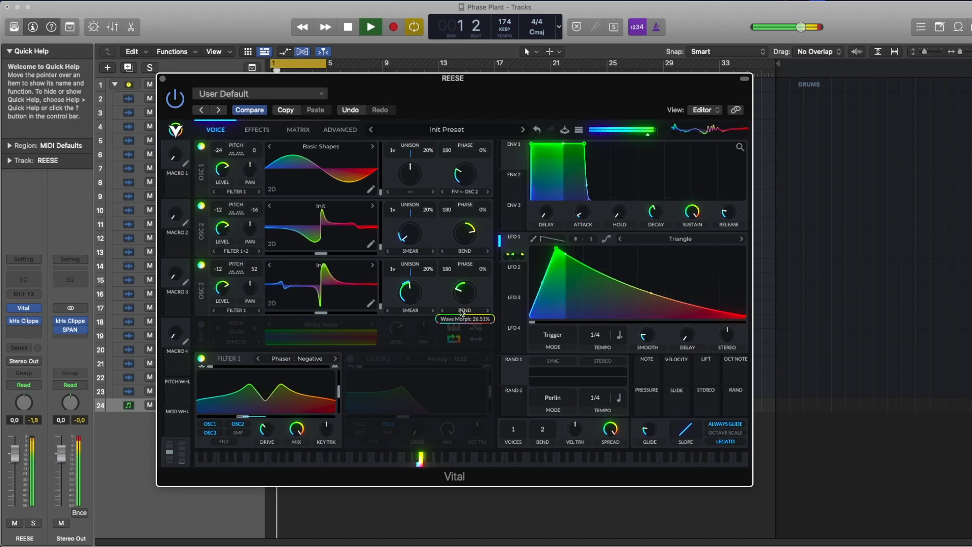
Reduce oscillator 1's FM amount, and slightly lower Filter 1's cutoff while raising its drive.
mouse_move(456, 178)
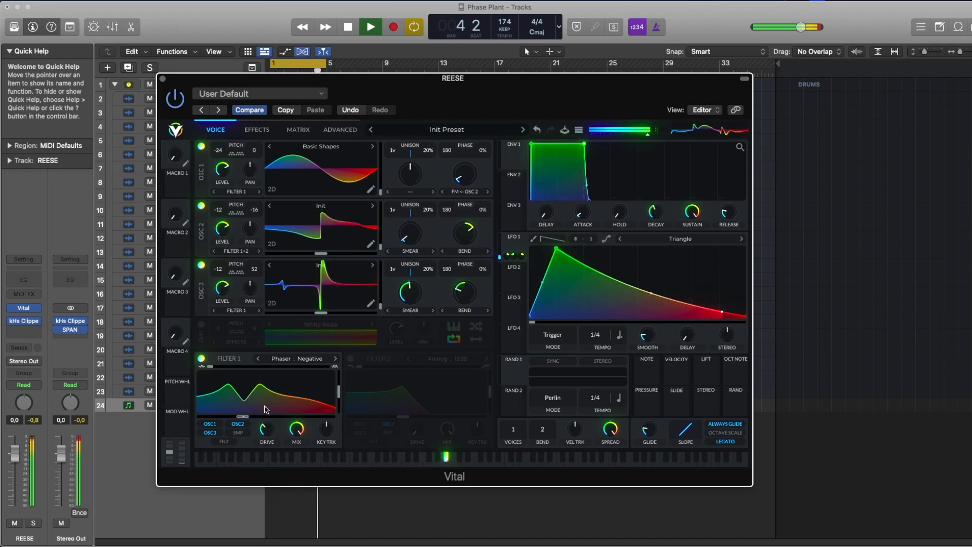
left_click_drag(267, 418, 262, 418)
key("space")
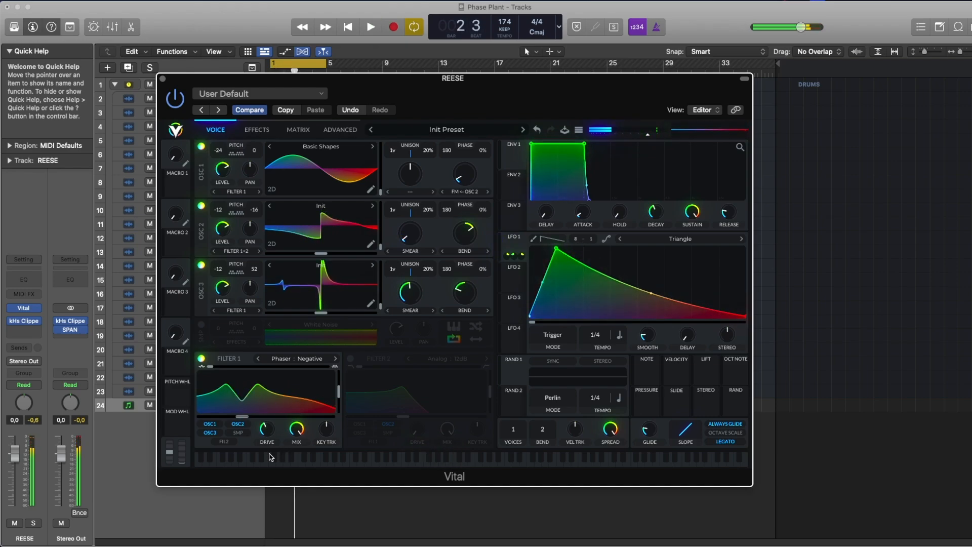
Enable Filter 2 as Phaser: Positive and feed it from Filter 1 instead of oscillator 2.
left_click(350, 359)
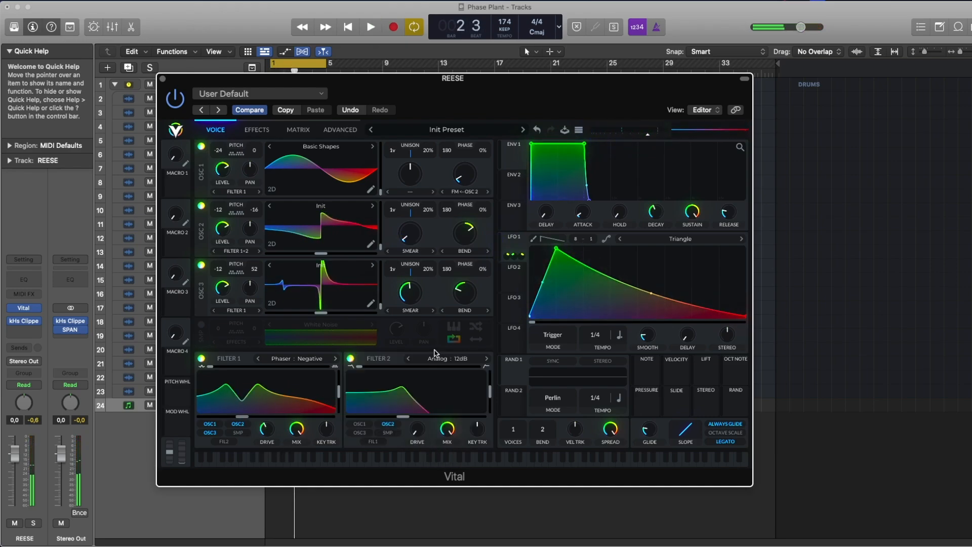
left_click(410, 358)
left_click(409, 359)
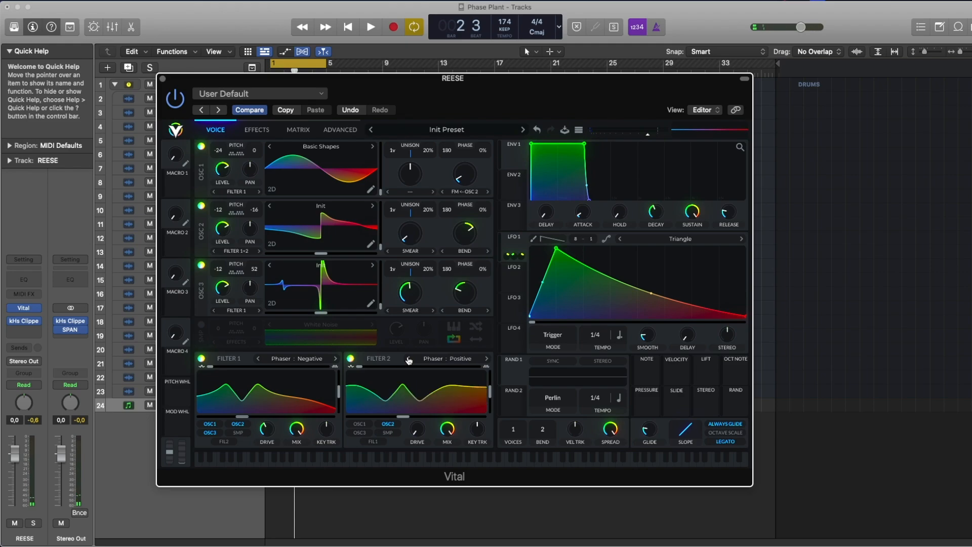
key("space")
left_click(387, 425)
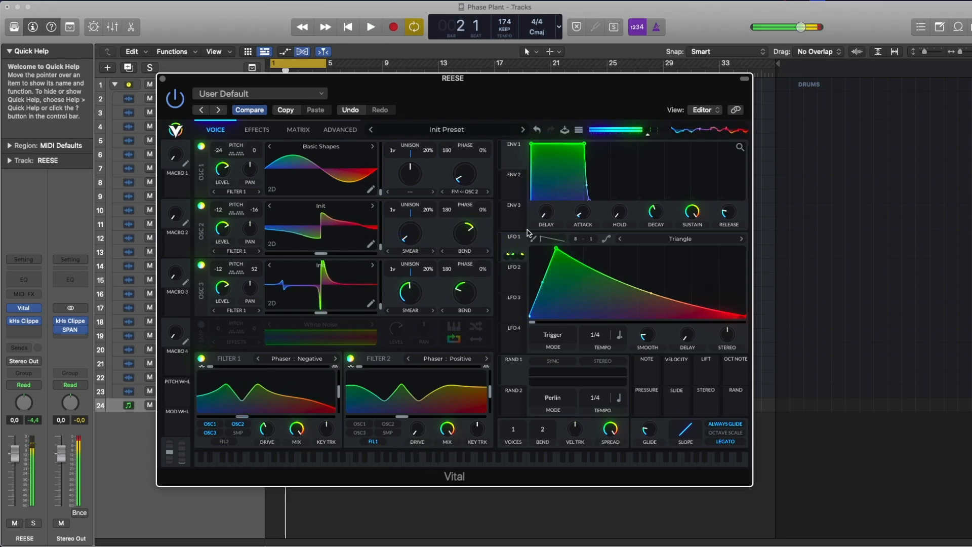
Modulate Filter 2's cutoff with LFO 1 by about -12 and raise the filter's drive while auditioning the loop.
left_click_drag(514, 254, 416, 406)
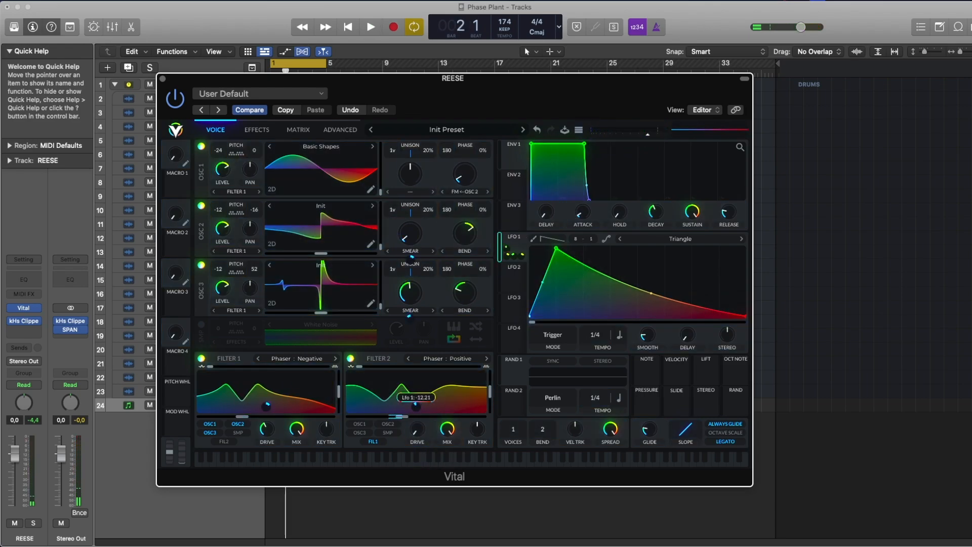
key("space")
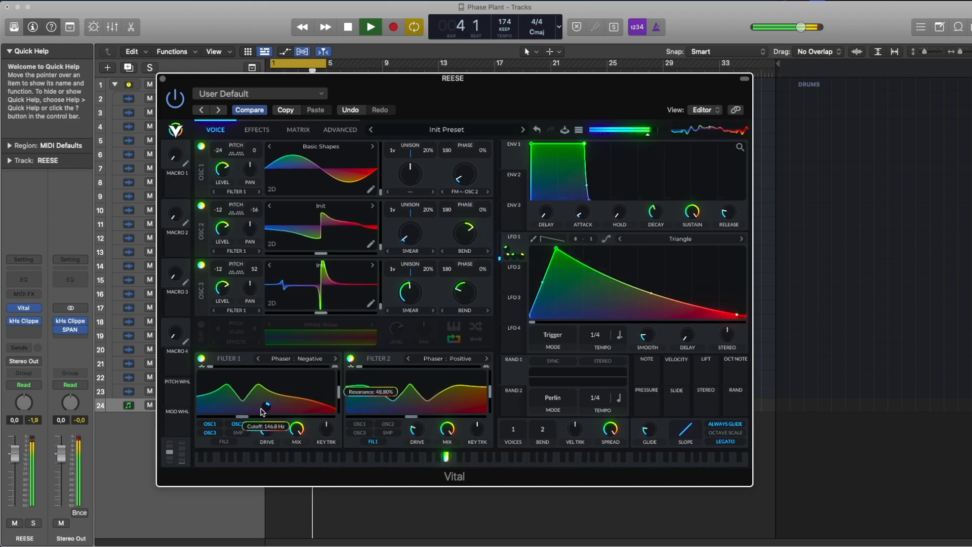
key("space")
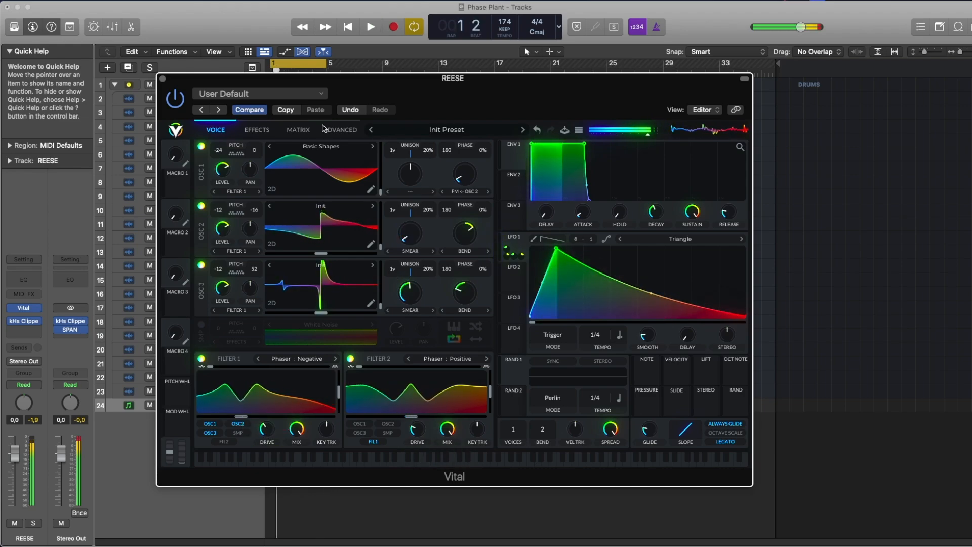
Enable Distortion as the first effect in the chain and set its Soft Clip drive to about 11 dB.
left_click(256, 130)
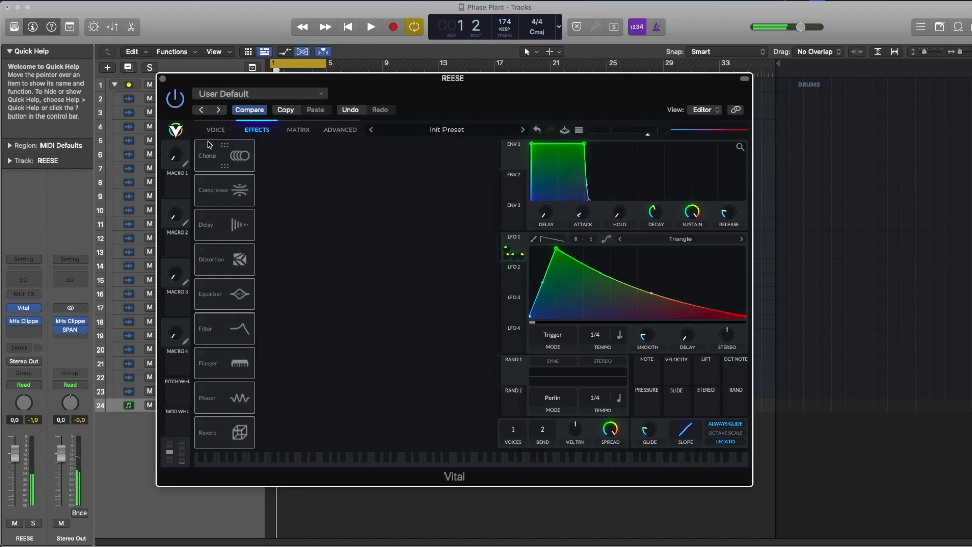
left_click_drag(207, 250, 228, 150)
key("space")
left_click_drag(397, 156, 408, 147)
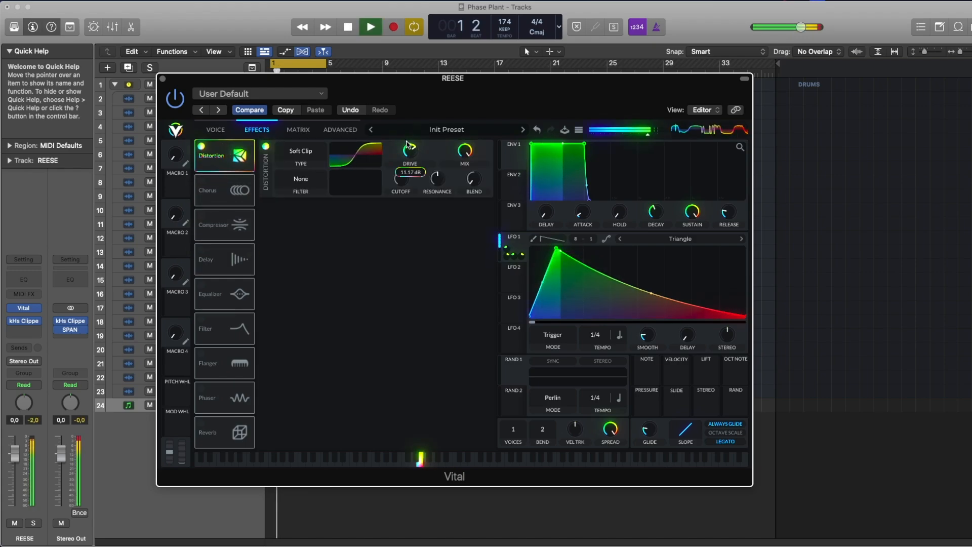
Compare the Hard Clip, Linear Fold and Sine Fold distortion types during playback and return to Soft Clip.
left_click(315, 157)
left_click(312, 177)
left_click(318, 152)
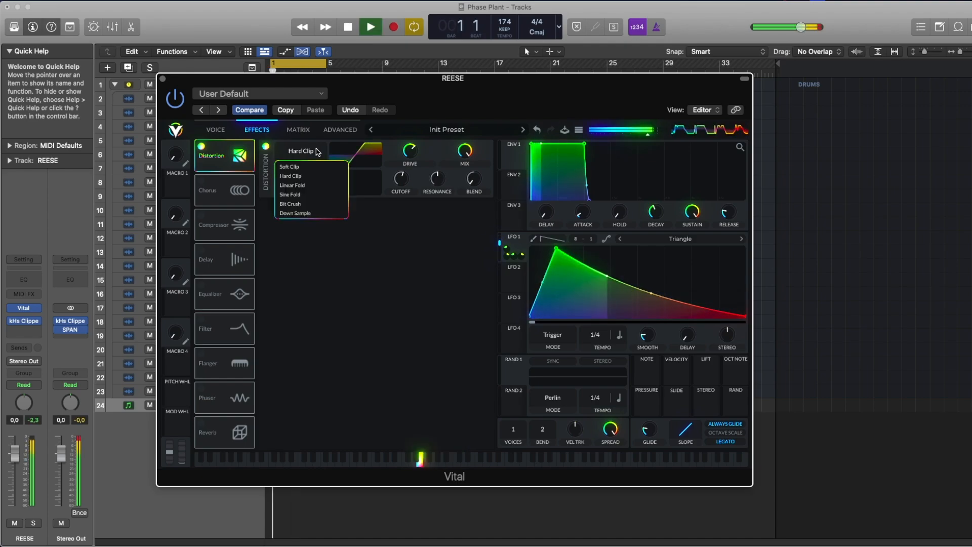
left_click(291, 186)
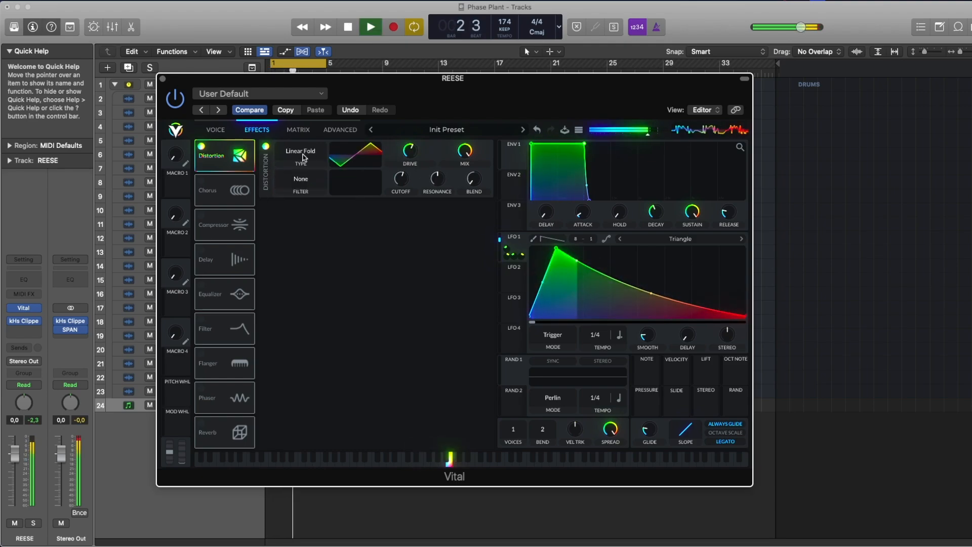
left_click(304, 157)
left_click(302, 194)
left_click(311, 161)
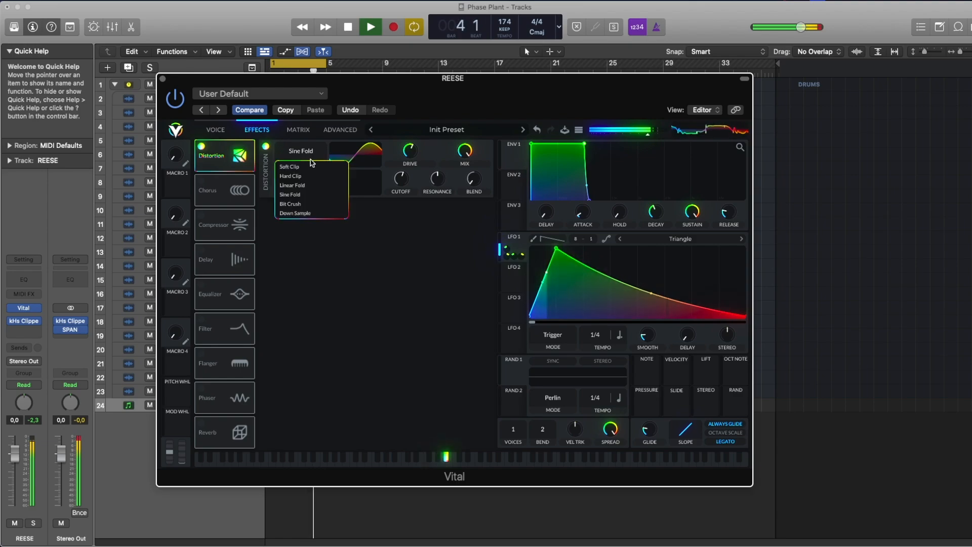
left_click(314, 166)
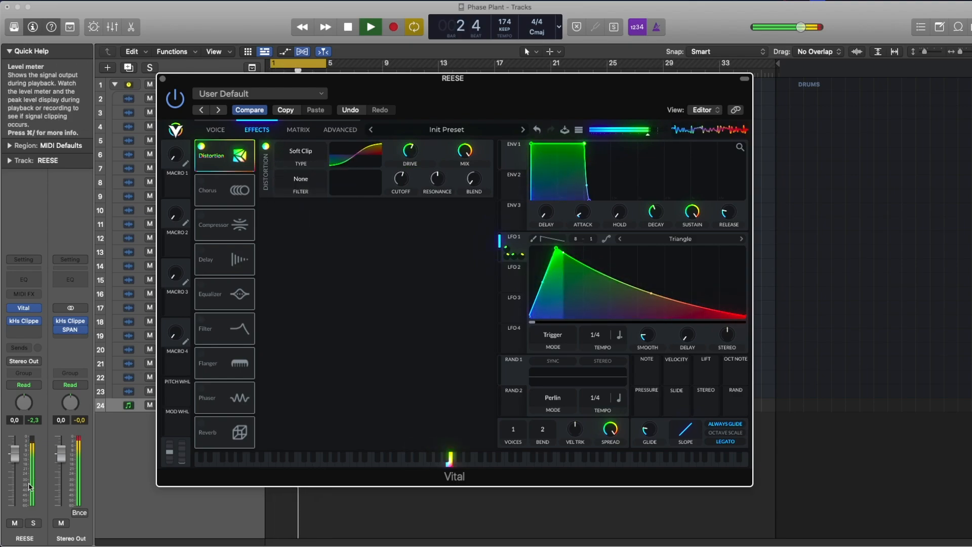
Solo the REESE track and enable the Chorus effect, reducing its mix and depth while listening.
key("s")
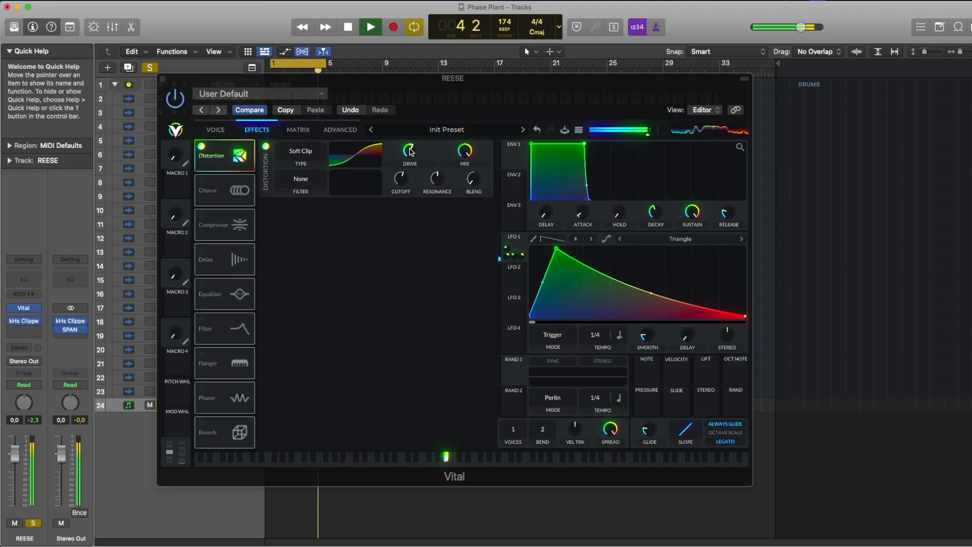
left_click(201, 184)
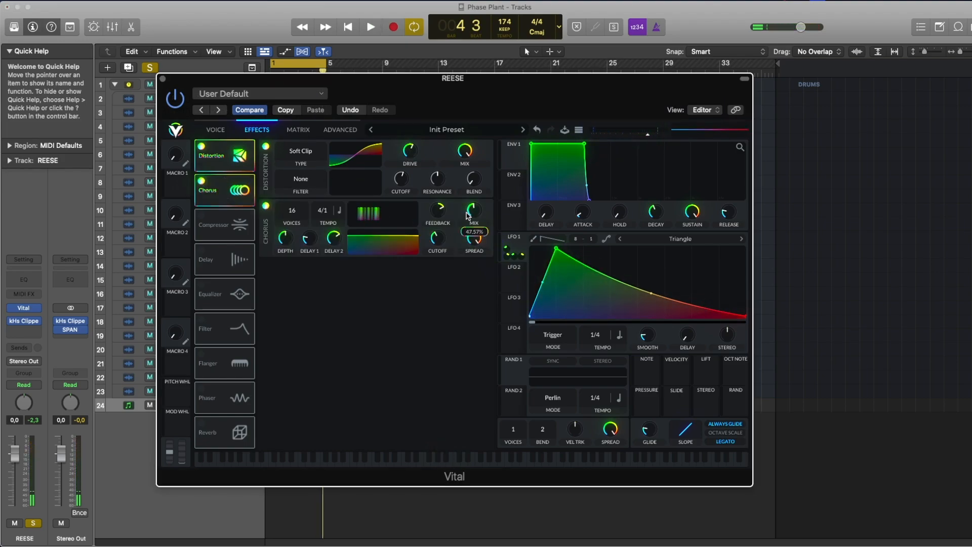
key("space")
mouse_move(291, 245)
left_click_drag(291, 245, 293, 249)
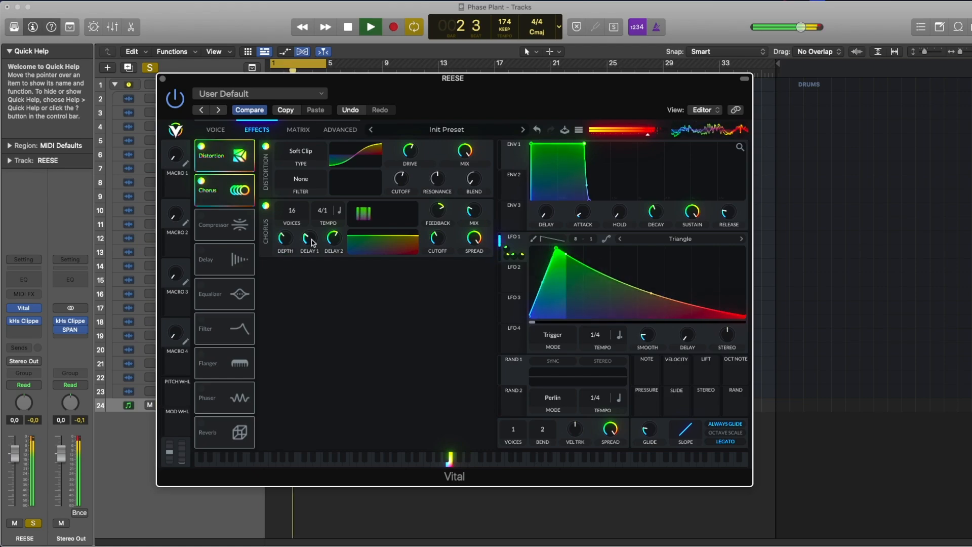
mouse_move(480, 212)
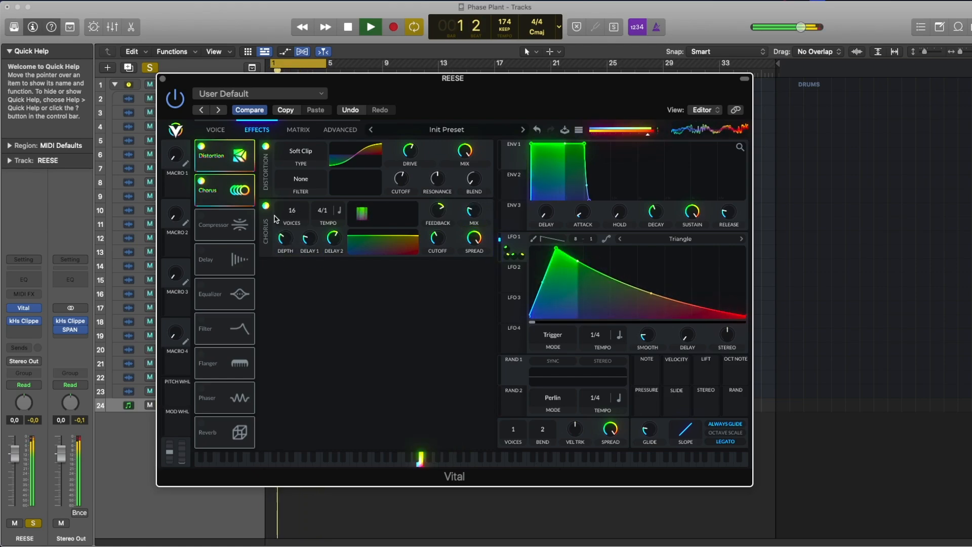
key("space")
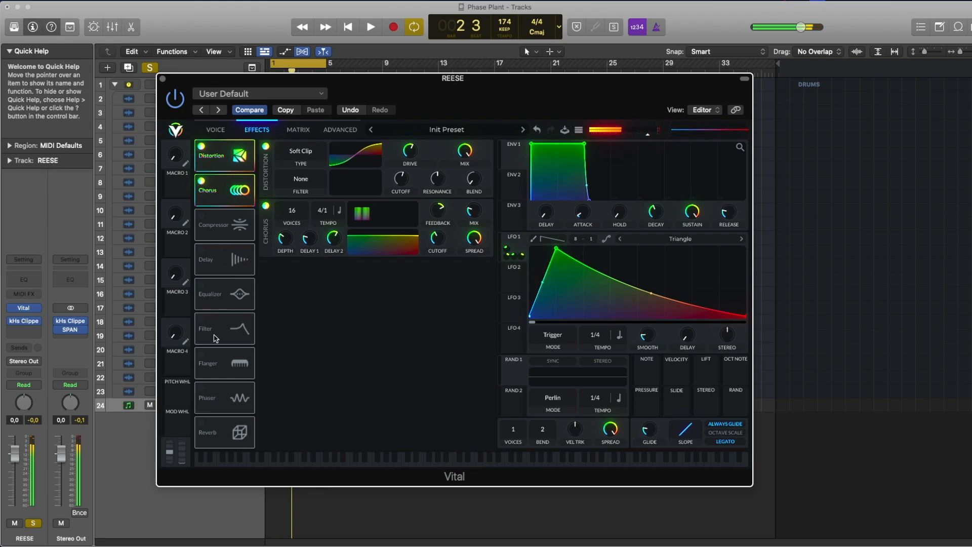
Enable the Filter effect, raise its drive slightly, open its cutoff and lower its resonance for a smooth low-pass slope.
left_click(201, 319)
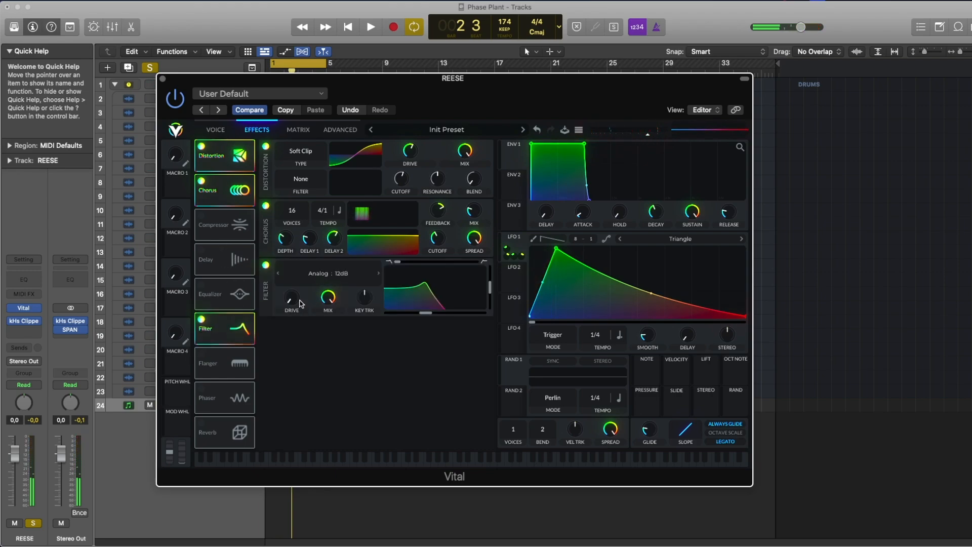
left_click_drag(299, 300, 299, 289)
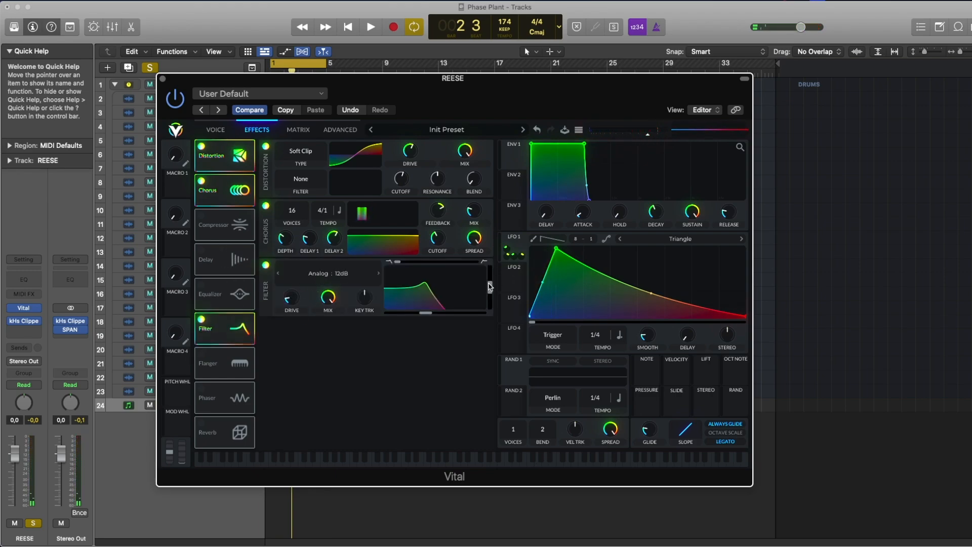
left_click_drag(490, 286, 463, 312)
Modulate the Filter effect's cutoff with LFO 1, place the effect directly after Chorus and audition the loop.
key("space")
key("space")
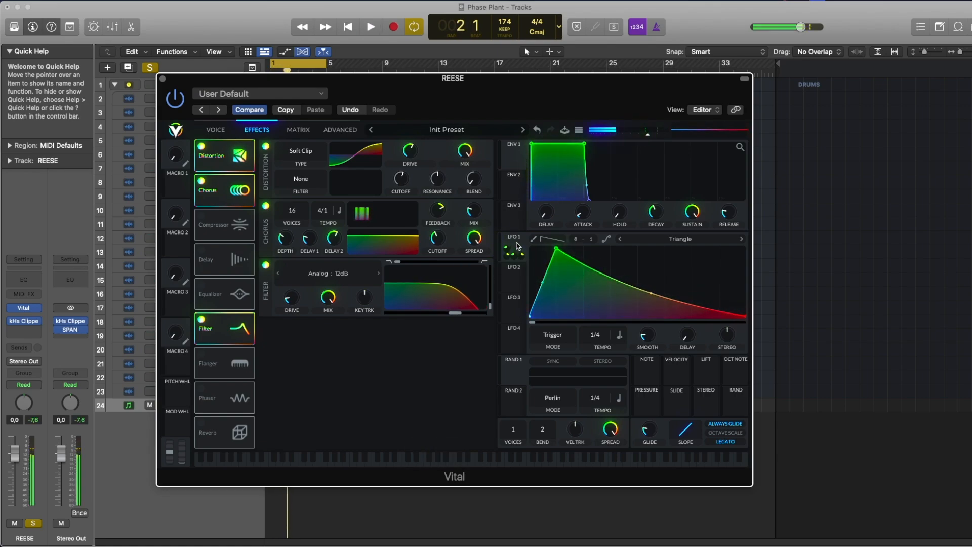
left_click_drag(514, 248, 450, 312)
key("space")
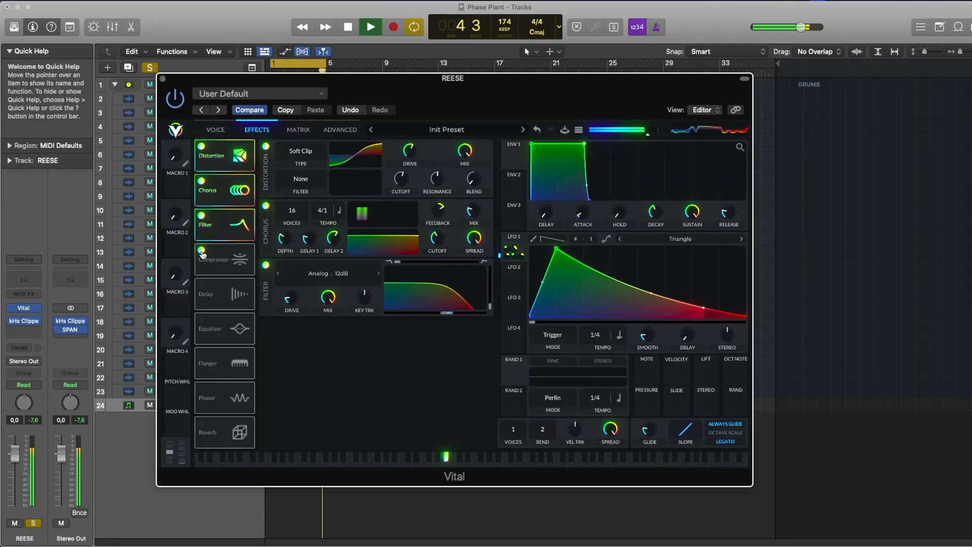
Enable the Multiband Compressor effect, raise its attack and set its release to about 28% while auditioning the loop.
left_click(201, 251)
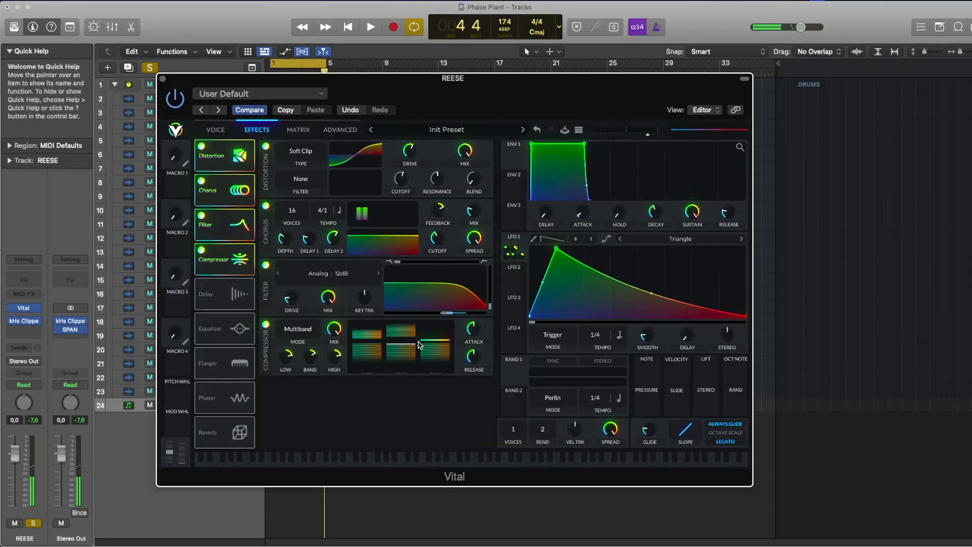
mouse_move(477, 330)
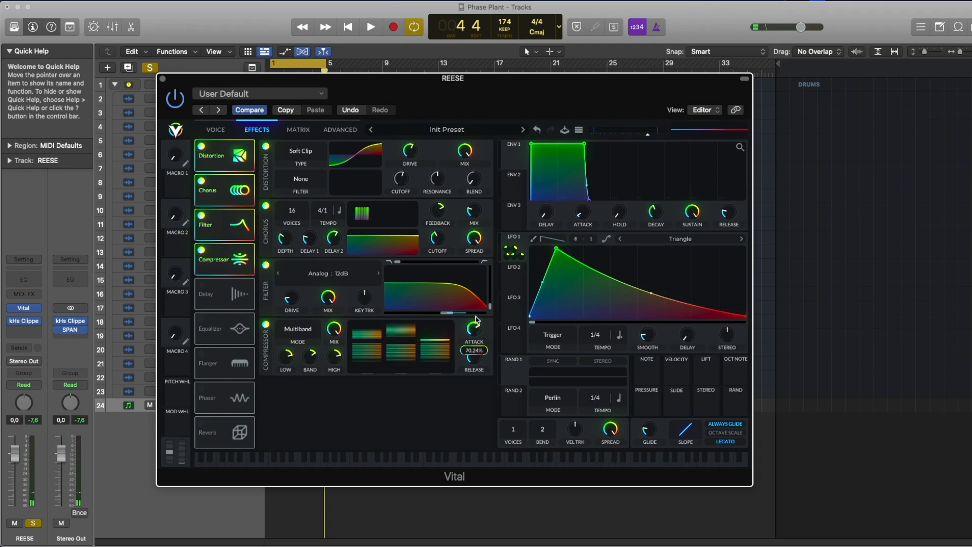
key("space")
left_click_drag(476, 357, 472, 331)
key("space")
key("space")
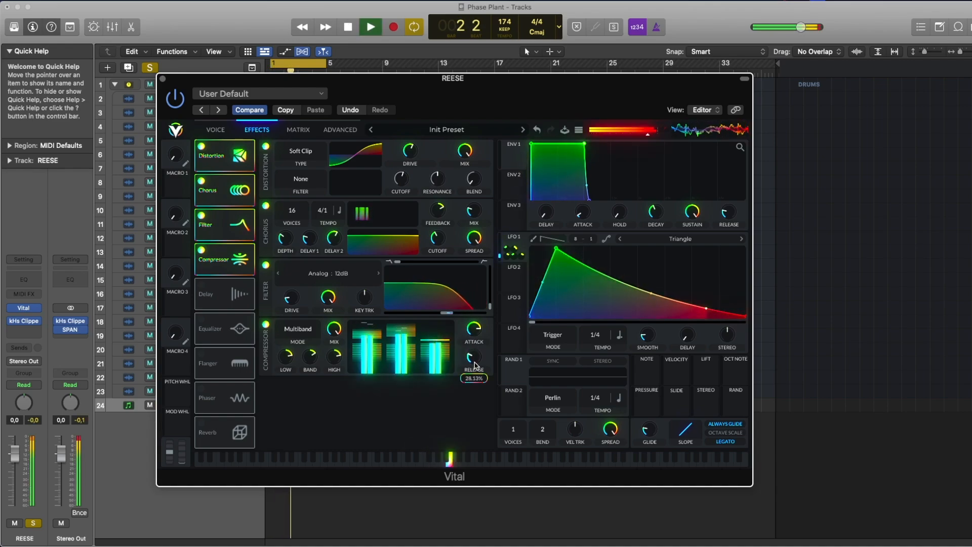
key("space")
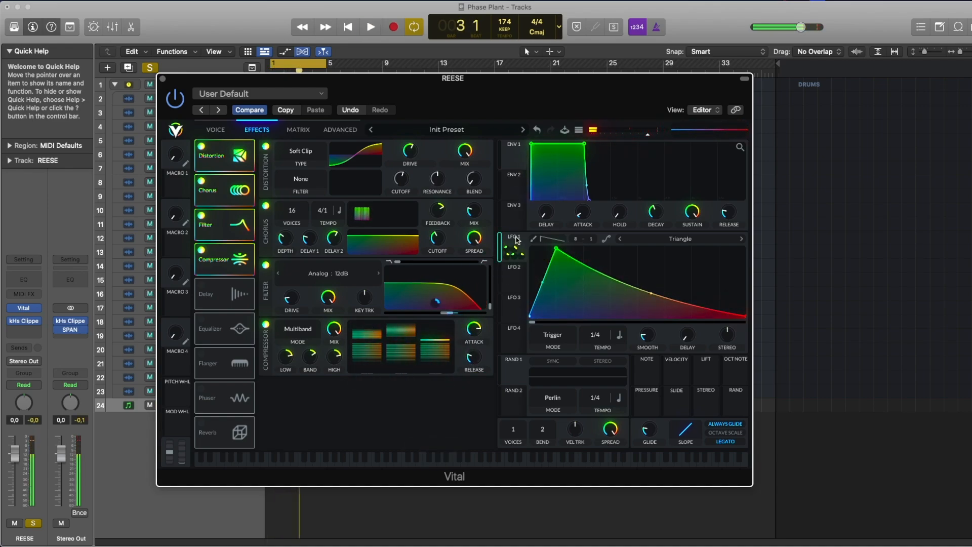
Modulate the compressor's mix with LFO 1, lower the base mix close to zero and audition the loop.
left_click_drag(516, 240, 292, 354)
left_click_drag(333, 328, 332, 328)
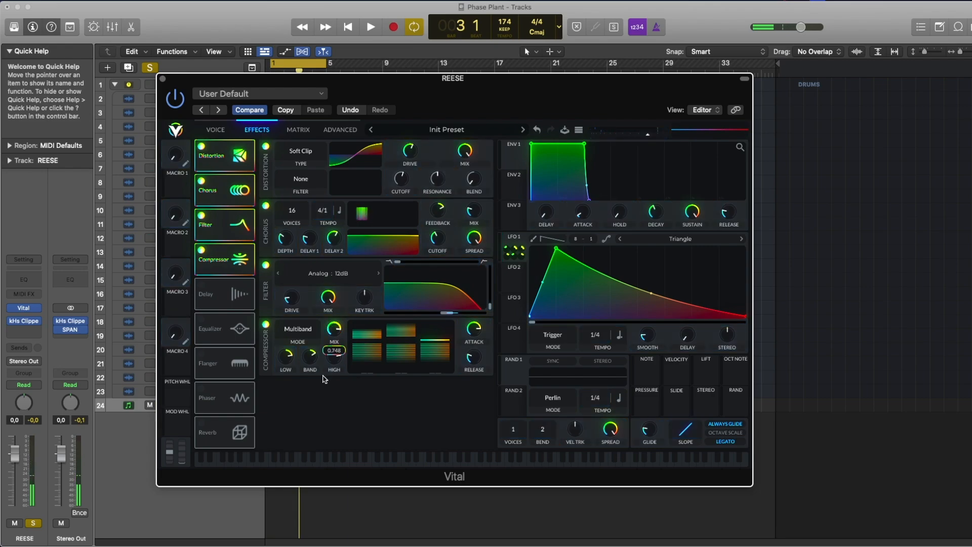
key("space")
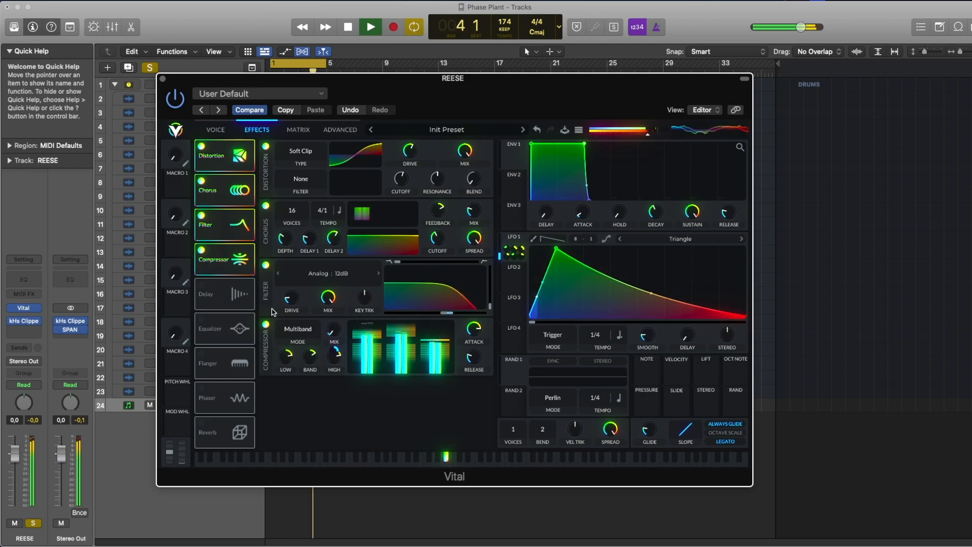
key("space")
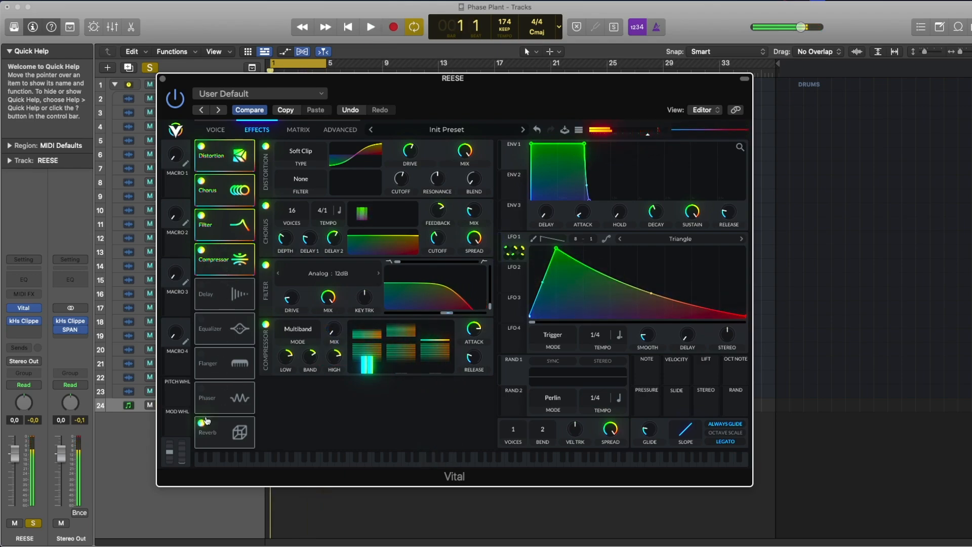
Enable the Reverb effect with its low cut at about 729 Hz, reduce its low-band gain and set the mix to about 15%.
left_click(202, 422)
key("space")
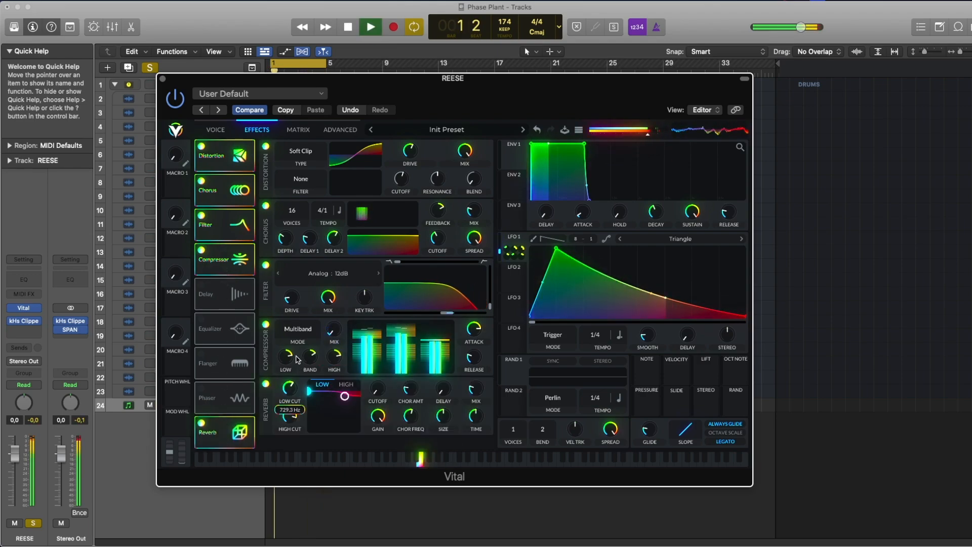
left_click_drag(299, 398, 338, 421)
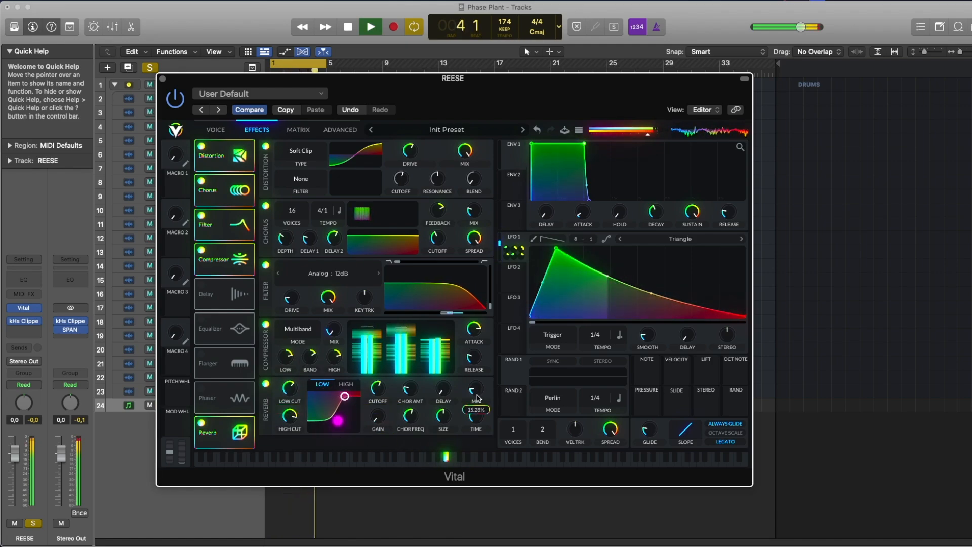
key("space")
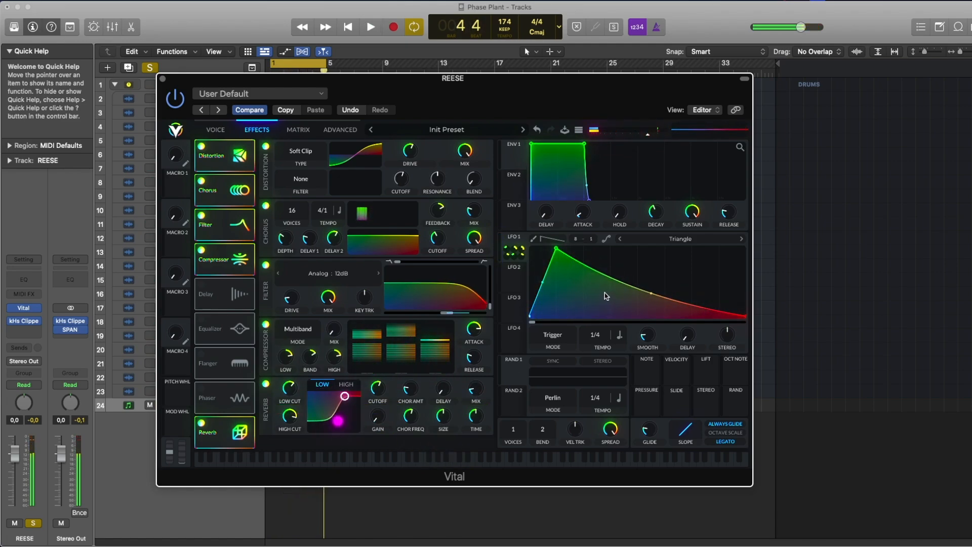
Reshape LFO 1 during playback with a slightly later, lower first peak, a dip near mid-cycle and a second hump.
key("space")
left_click_drag(651, 277, 665, 275)
left_click_drag(605, 292, 609, 290)
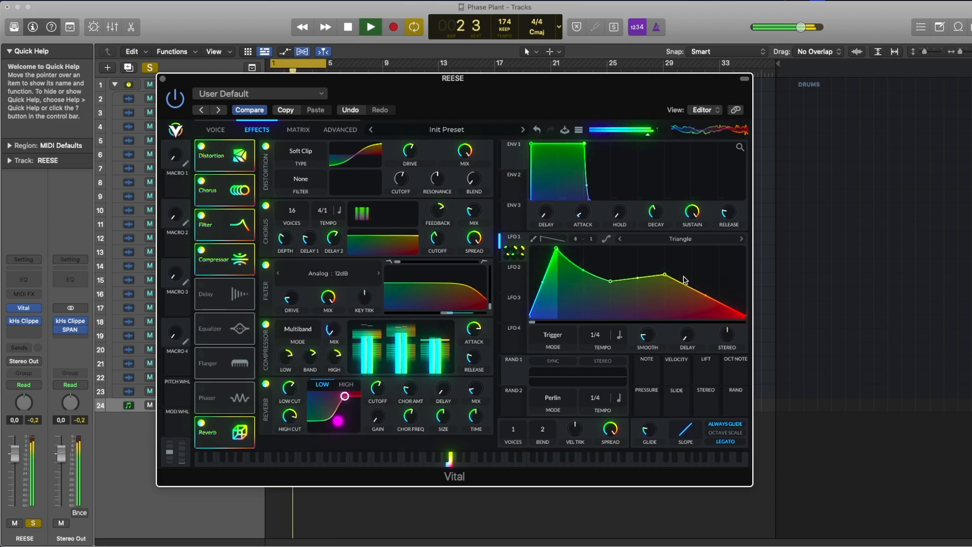
left_click_drag(665, 274, 672, 279)
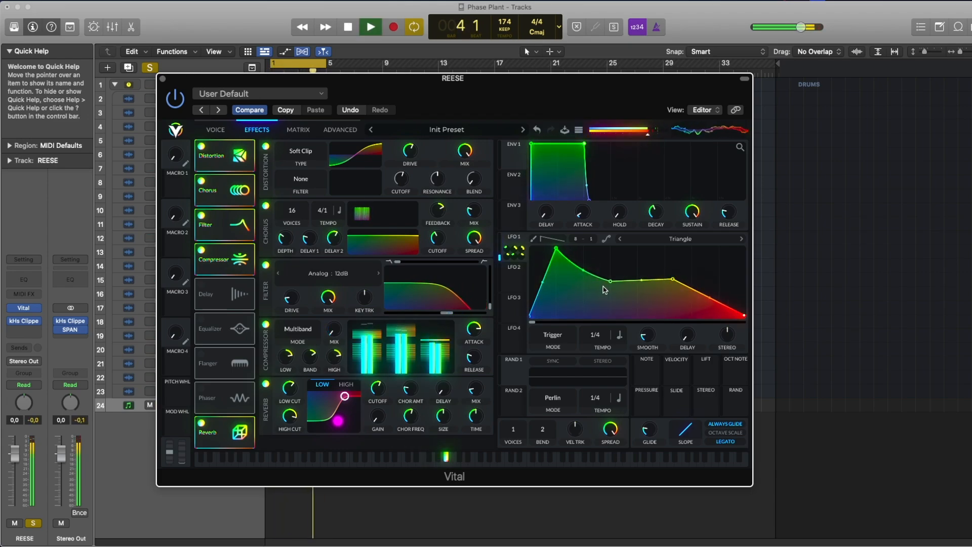
left_click_drag(556, 248, 570, 263)
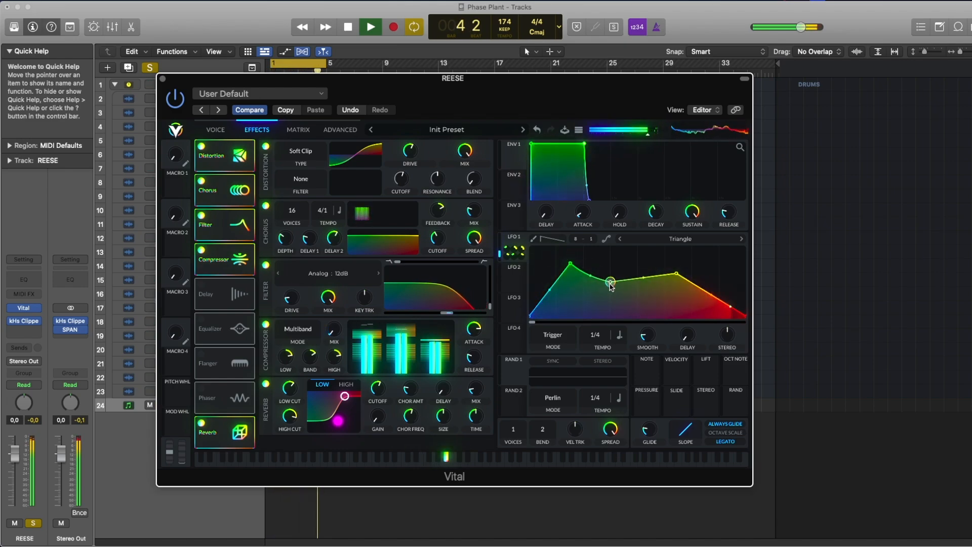
left_click_drag(616, 285, 618, 283)
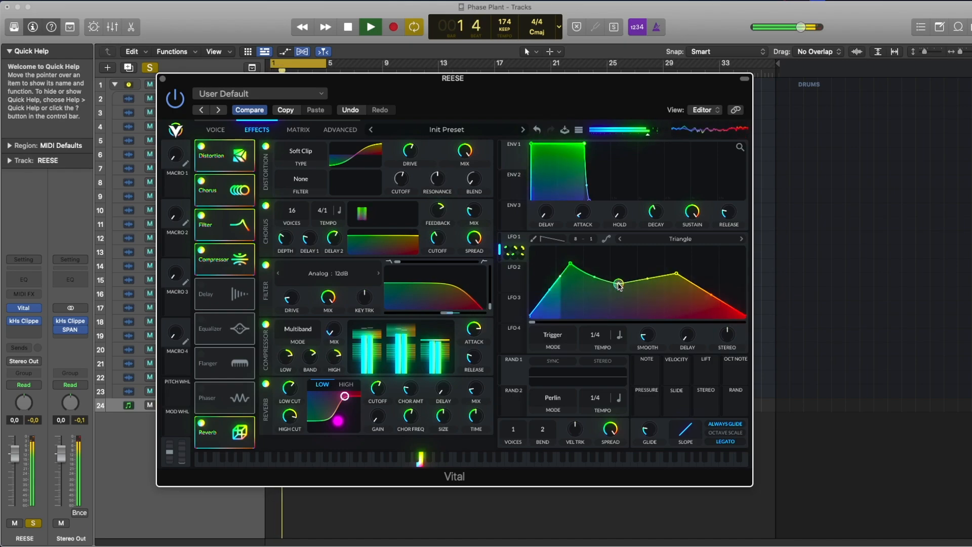
Return to the oscillators and filters, raise oscillator 3's smear and adjust Filter 2's cutoff and mix while auditioning.
left_click(215, 130)
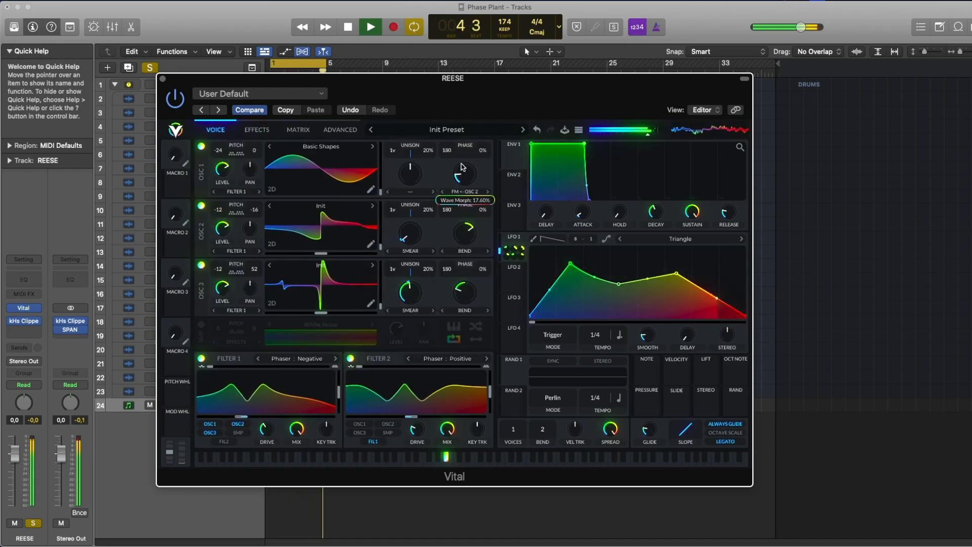
key("space")
left_click_drag(415, 80, 408, 79)
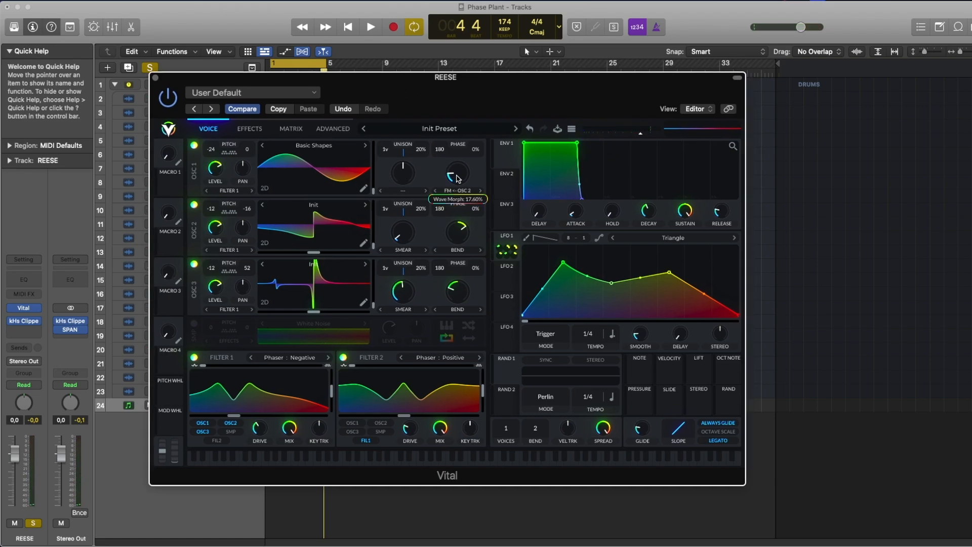
key("space")
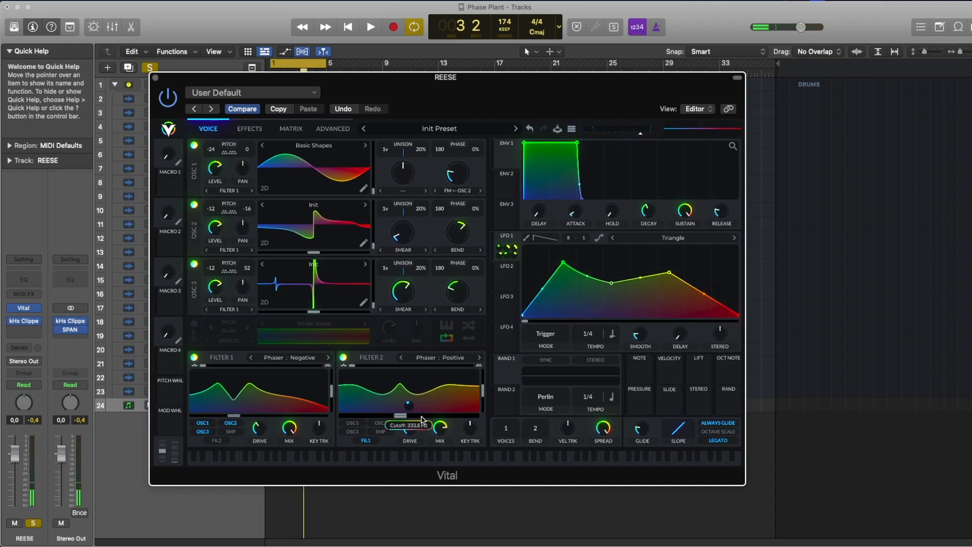
key("space")
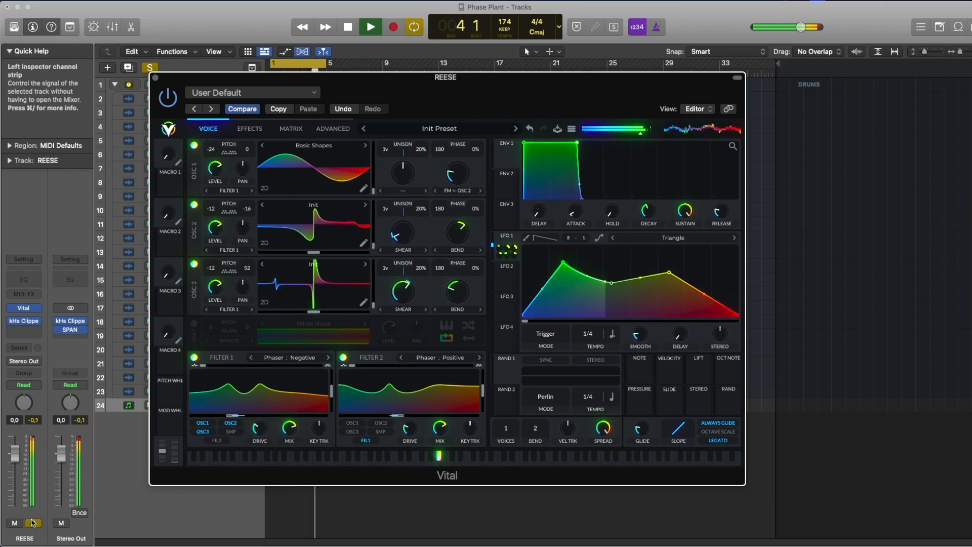
Turn off the solo to hear the REESE bass with the full mix and stop playback.
left_click(150, 67)
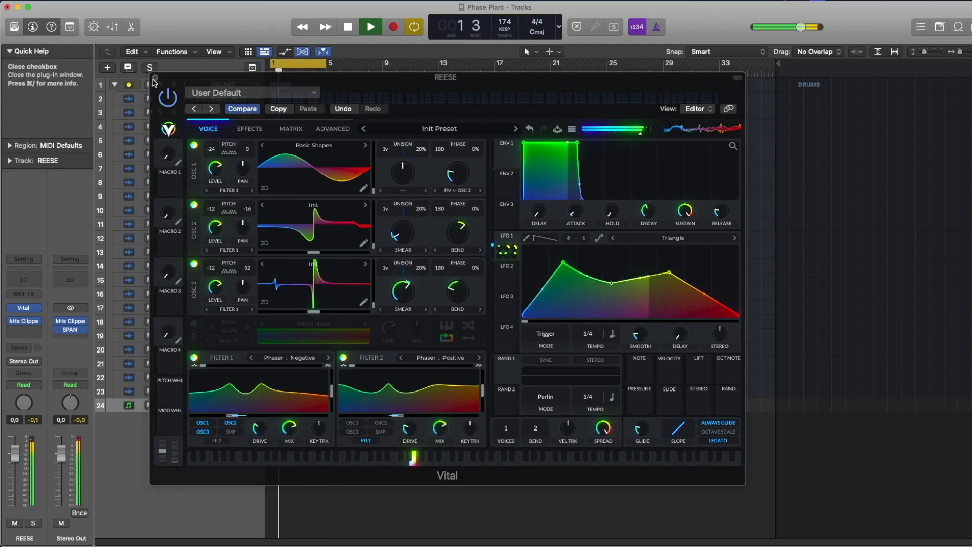
key("space")
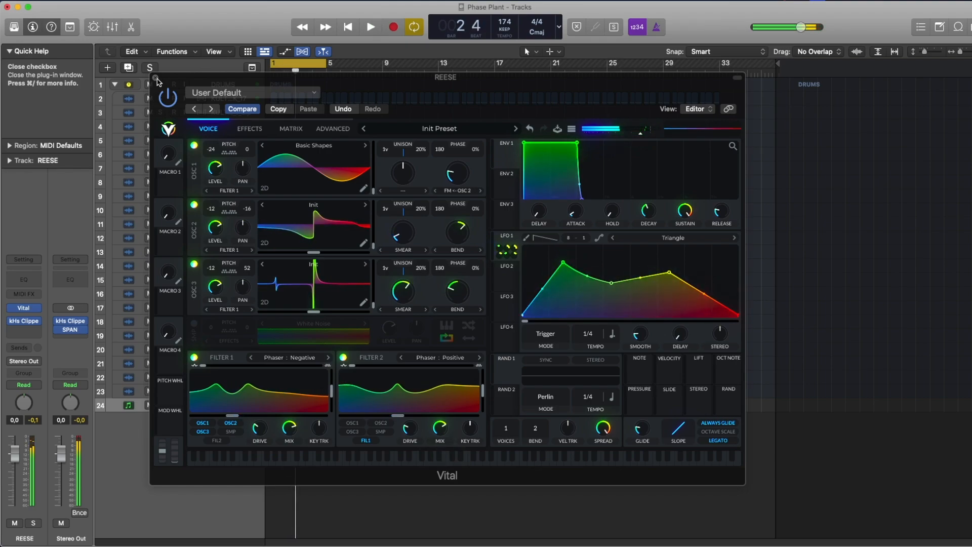
left_click_drag(419, 93, 391, 79)
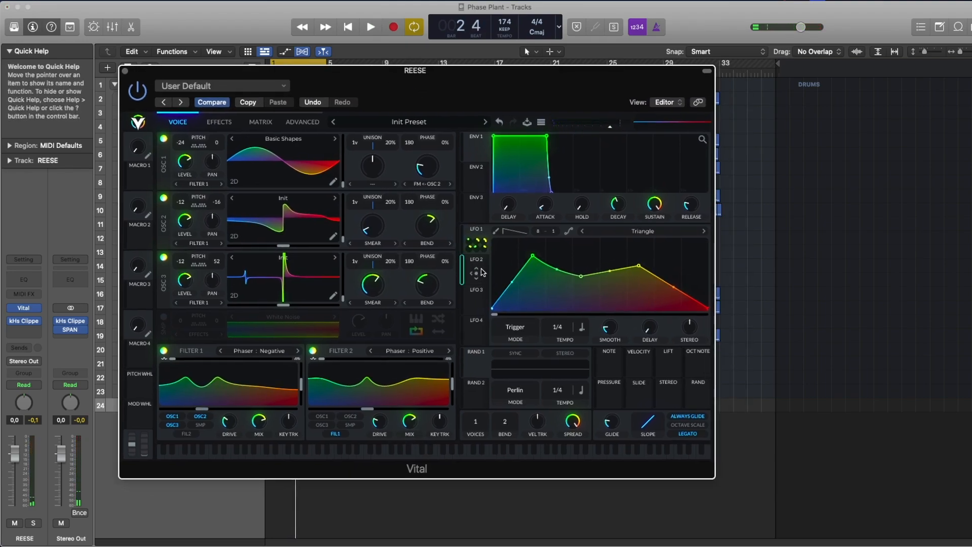
Assign LFO 2 as a modulator, set its tempo to 1/1 and add points forming a flat-topped pulse just after mid-cycle.
left_click_drag(485, 238, 486, 236)
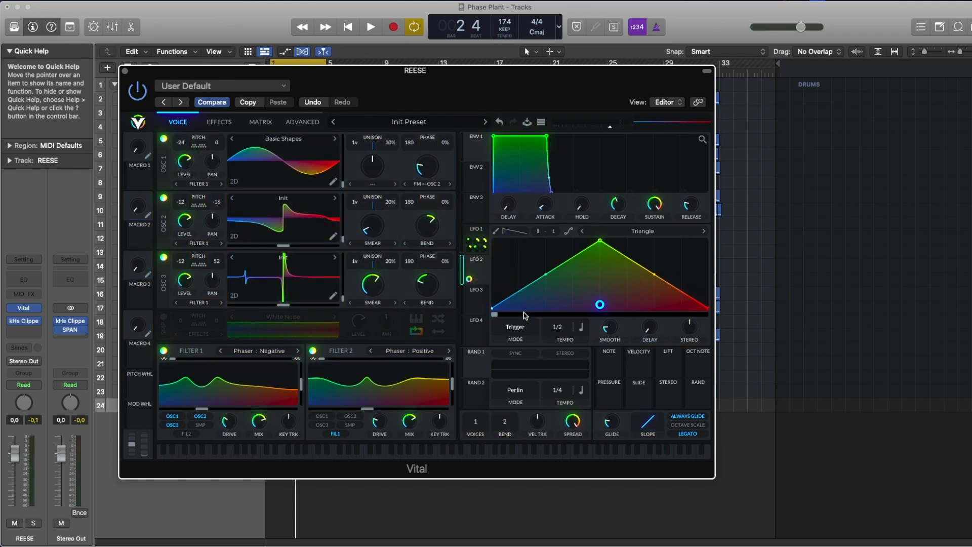
key("space")
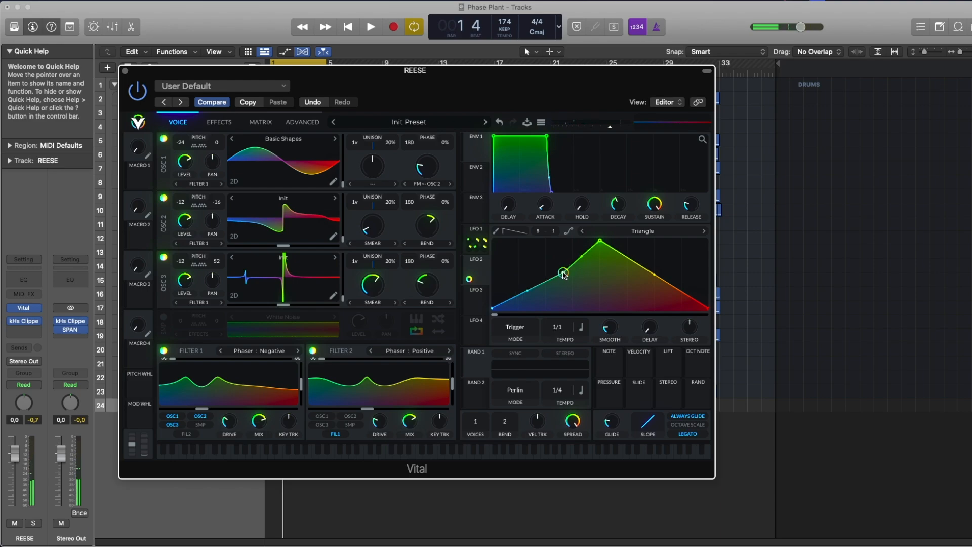
left_click_drag(563, 273, 582, 316)
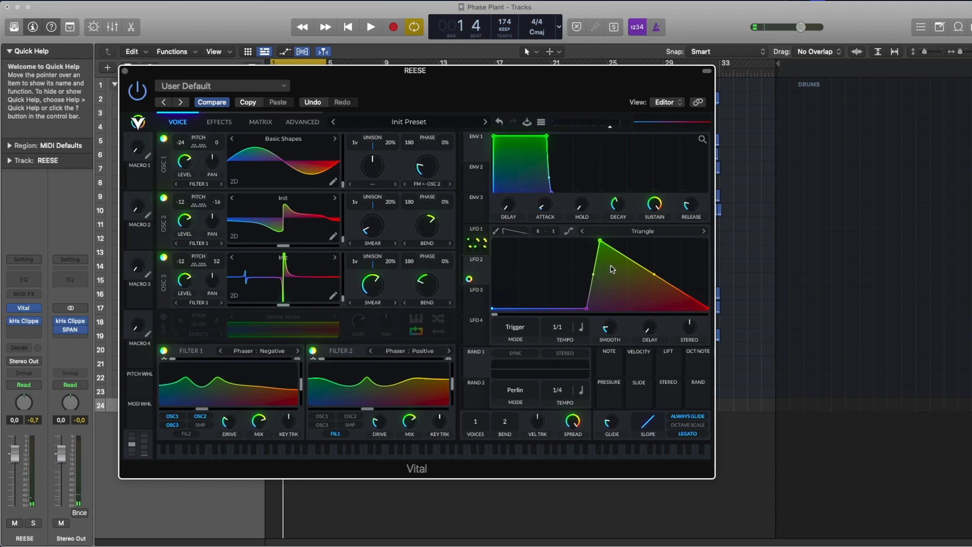
double_click(618, 240)
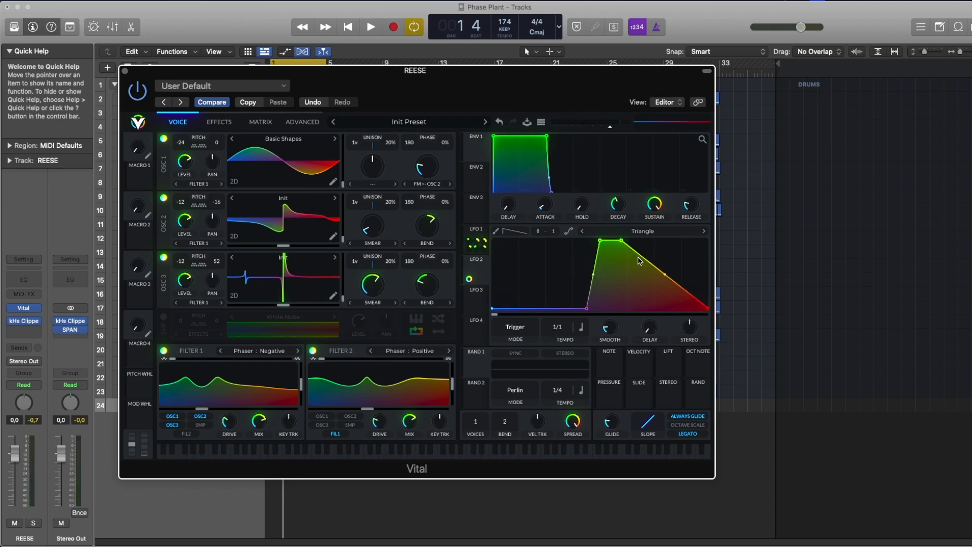
key("space")
double_click(639, 307)
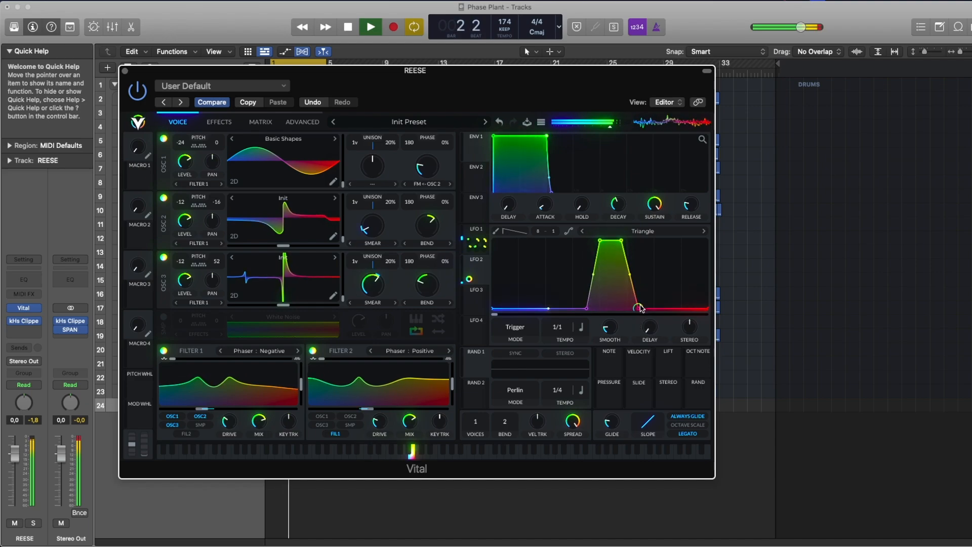
Shift LFO 2's pulse later in the cycle, curve its rising edge and fine-tune the plateau width while auditioning.
left_click_drag(639, 307, 654, 307)
key("space")
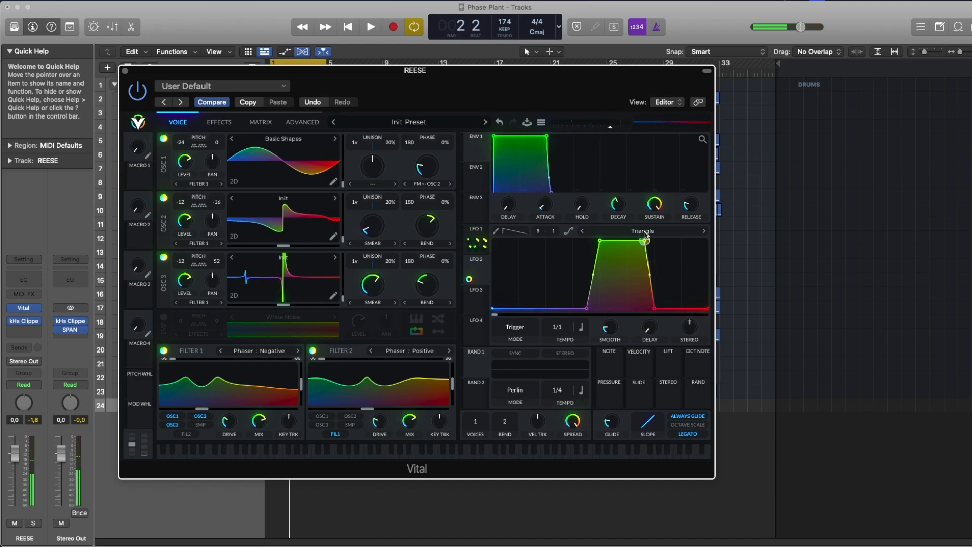
left_click_drag(612, 236, 627, 240)
key("space")
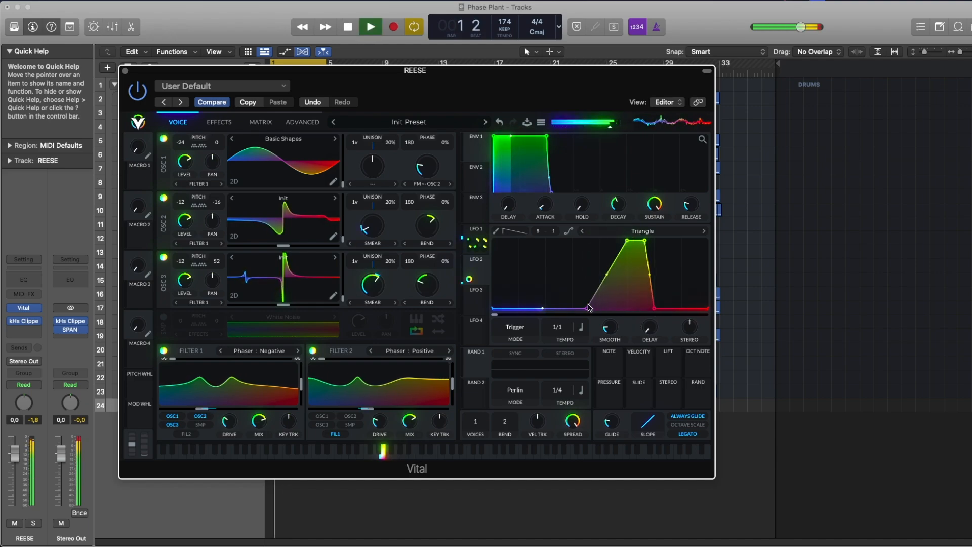
left_click_drag(608, 280, 686, 307)
key("space")
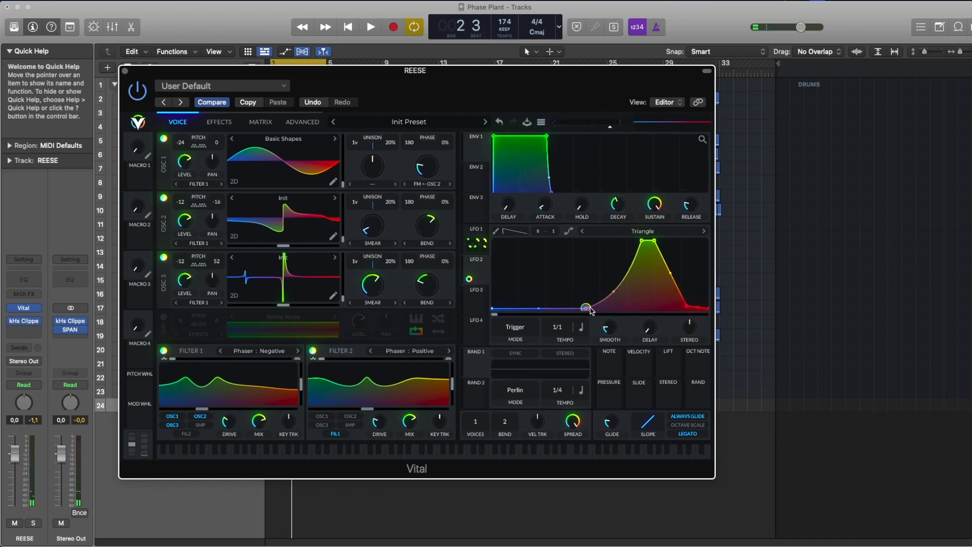
key("space")
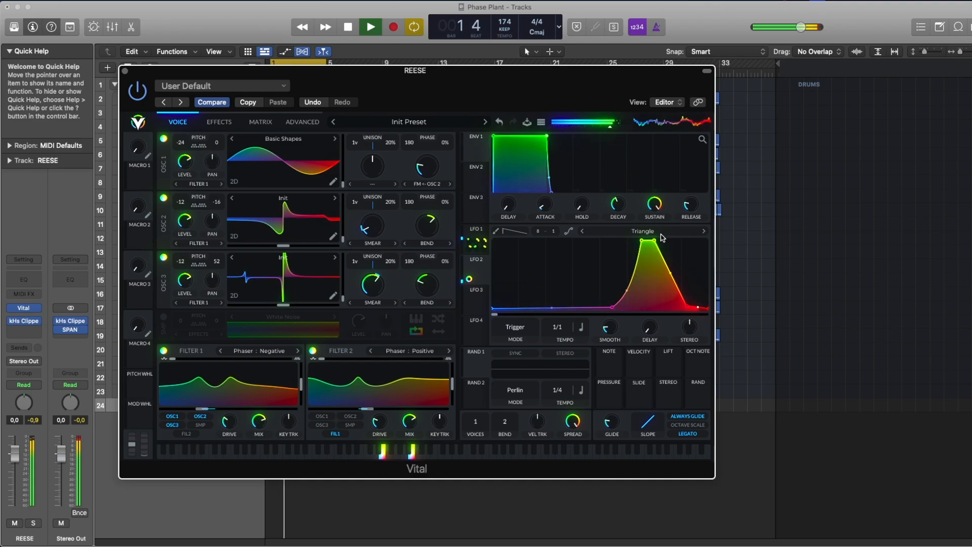
left_click_drag(654, 240, 660, 238)
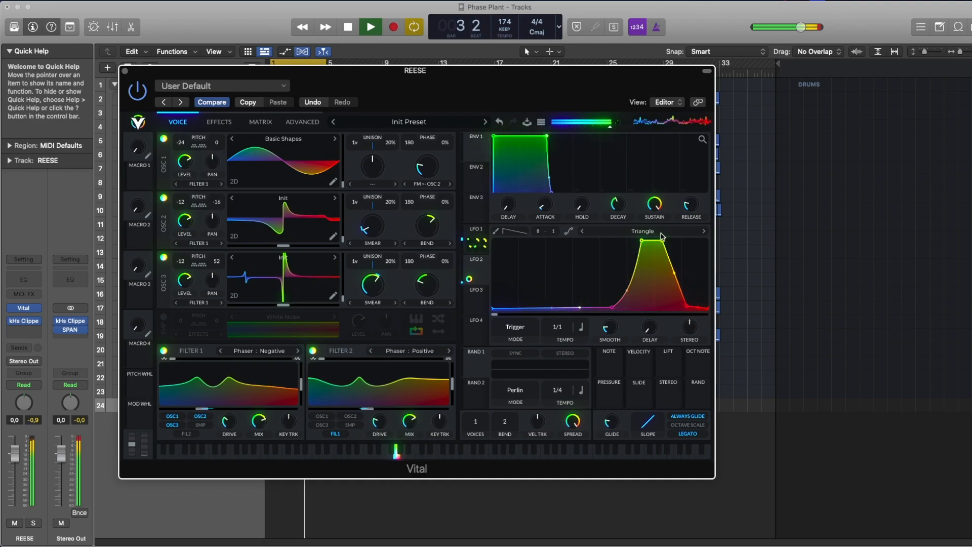
Move the base points of LFO 2's rising and falling edges slightly earlier and audition the pulse.
left_click_drag(614, 304, 606, 308)
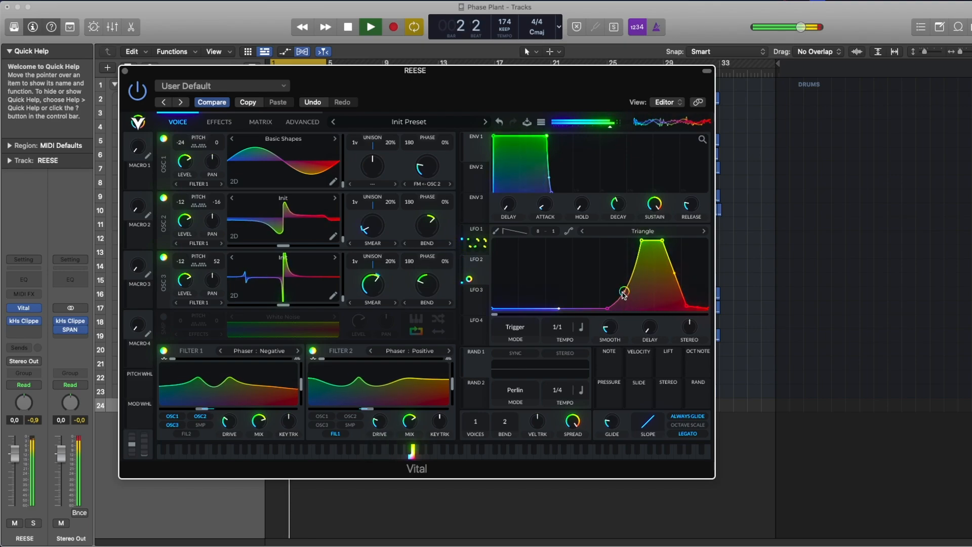
left_click_drag(691, 308, 687, 308)
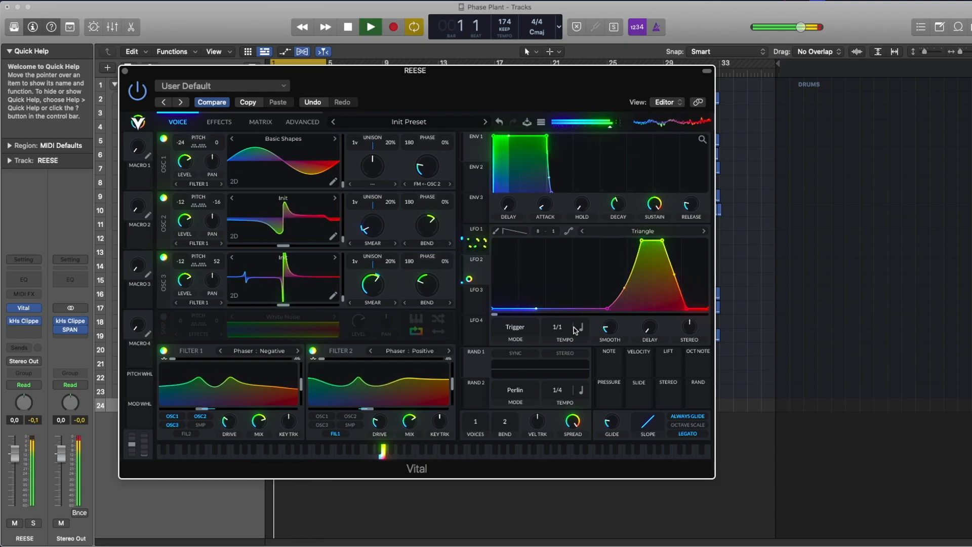
key("space")
left_click(579, 330)
left_click(601, 361)
key("space")
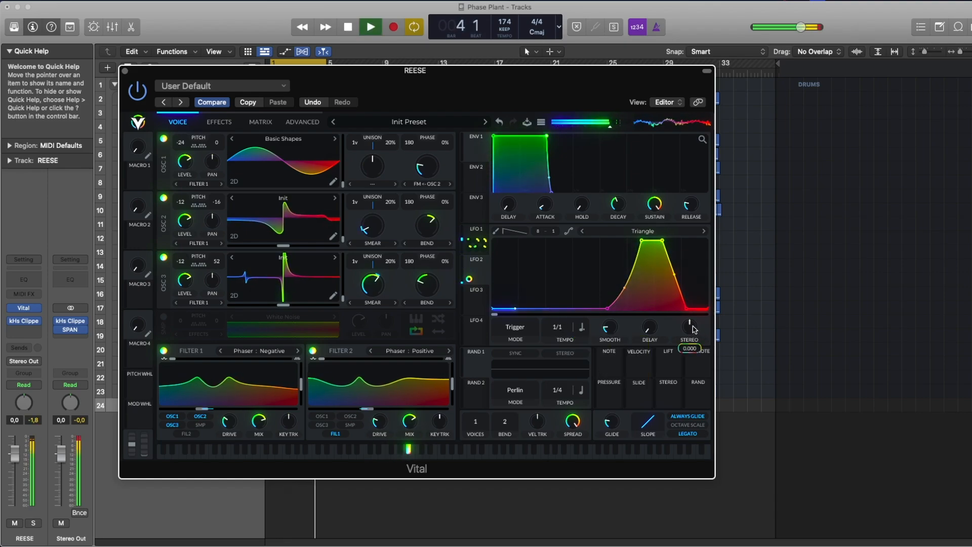
key("space")
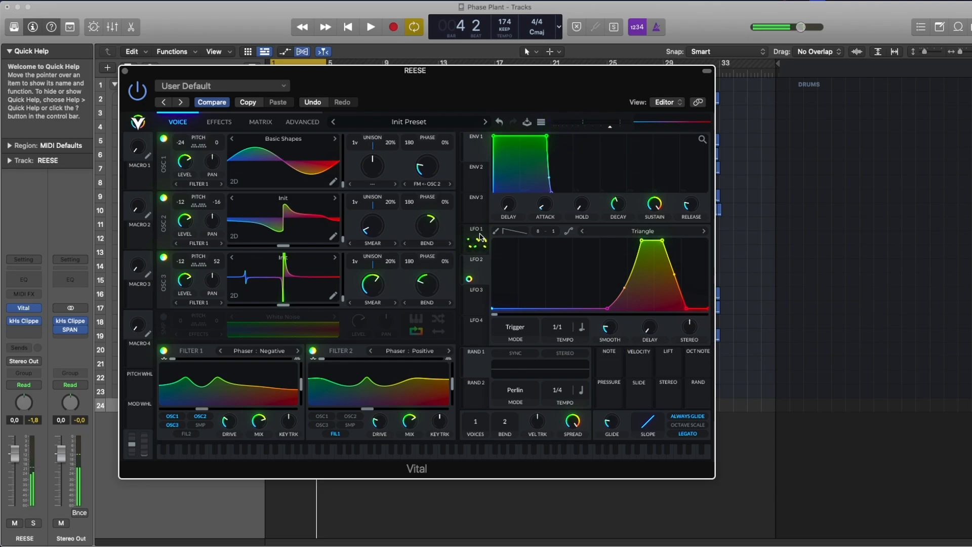
In the effects chain, place the reverb directly after the compressor and enable the equalizer.
left_click(217, 122)
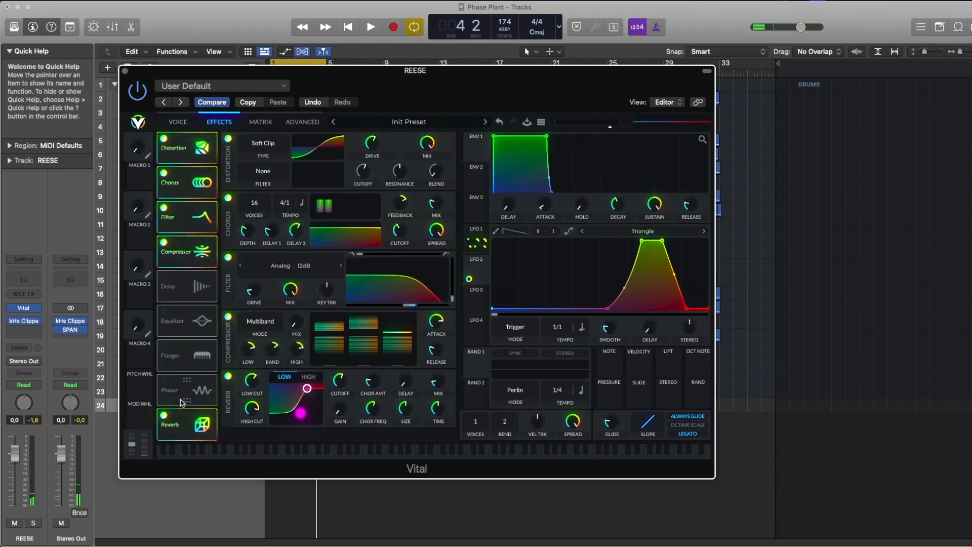
left_click_drag(193, 421, 187, 320)
left_click(163, 347)
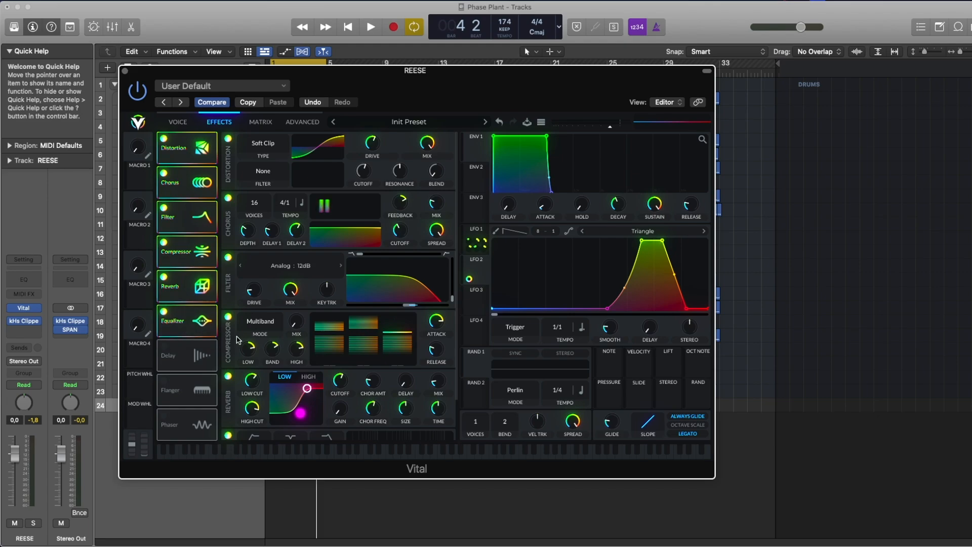
scroll(238, 339, "down", 3)
key("space")
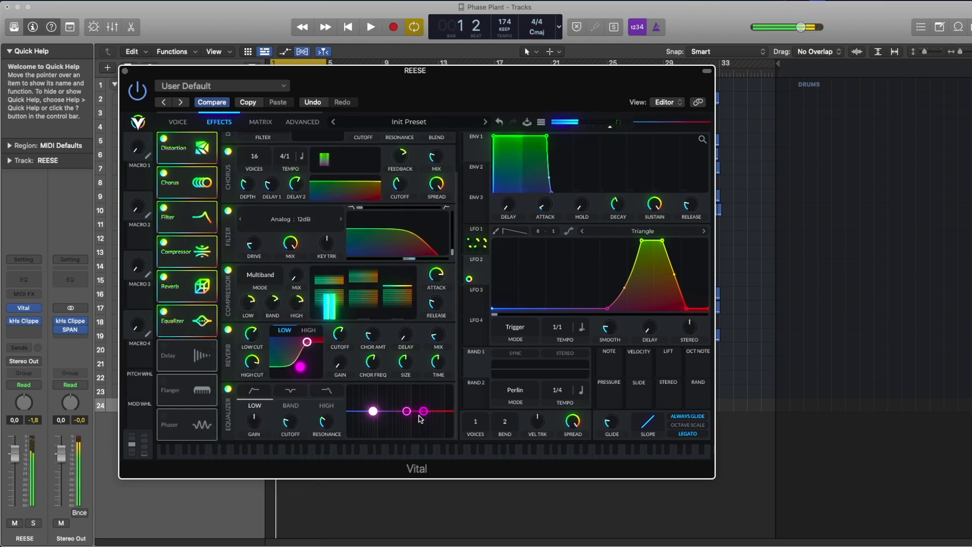
Boost the equalizer's high band by about 6.7 dB and its low band by about 5.5 dB, removing the low band's resonance.
left_click(423, 411)
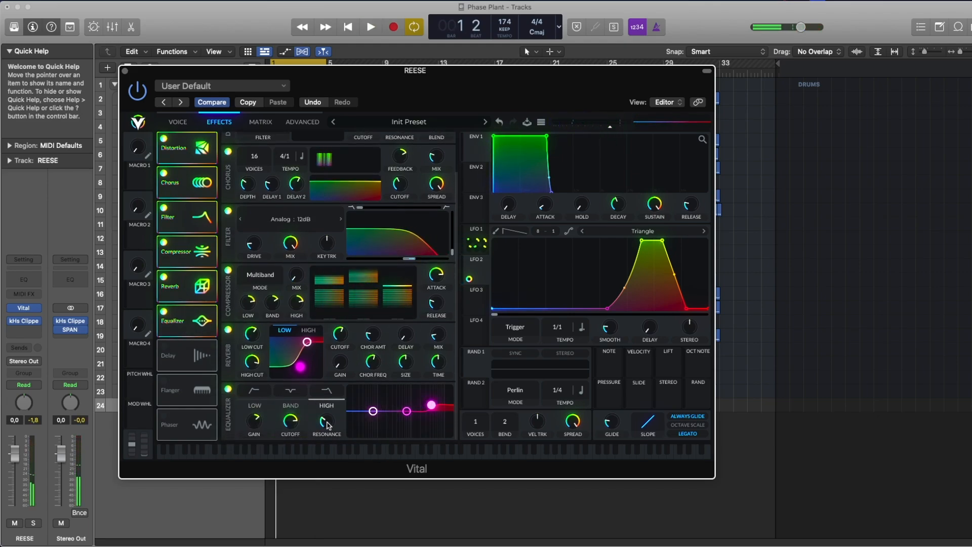
key("space")
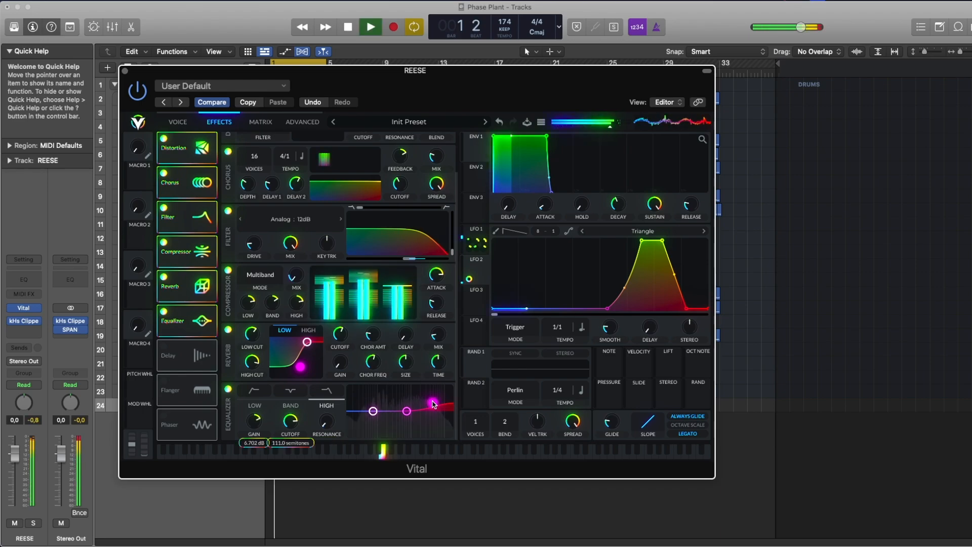
left_click(373, 410)
left_click_drag(327, 426, 325, 442)
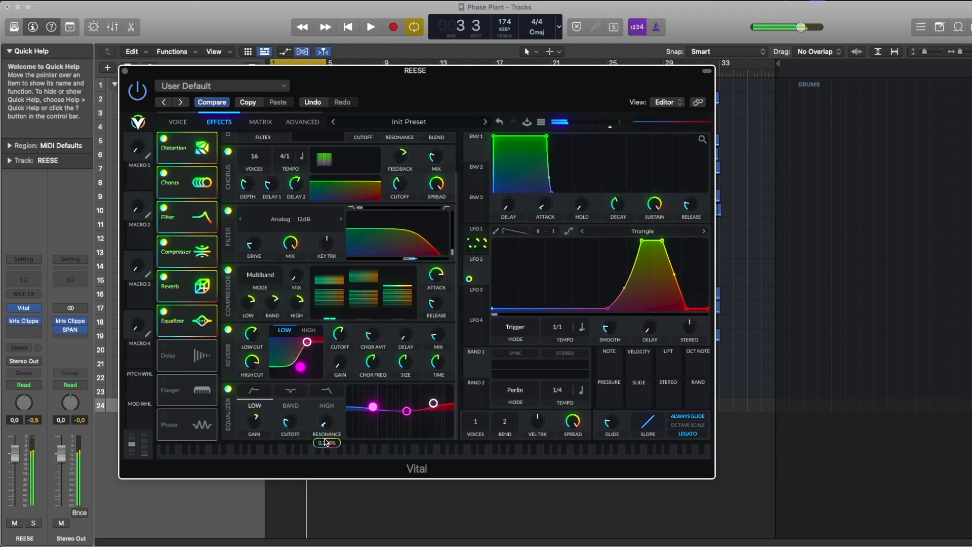
key("space")
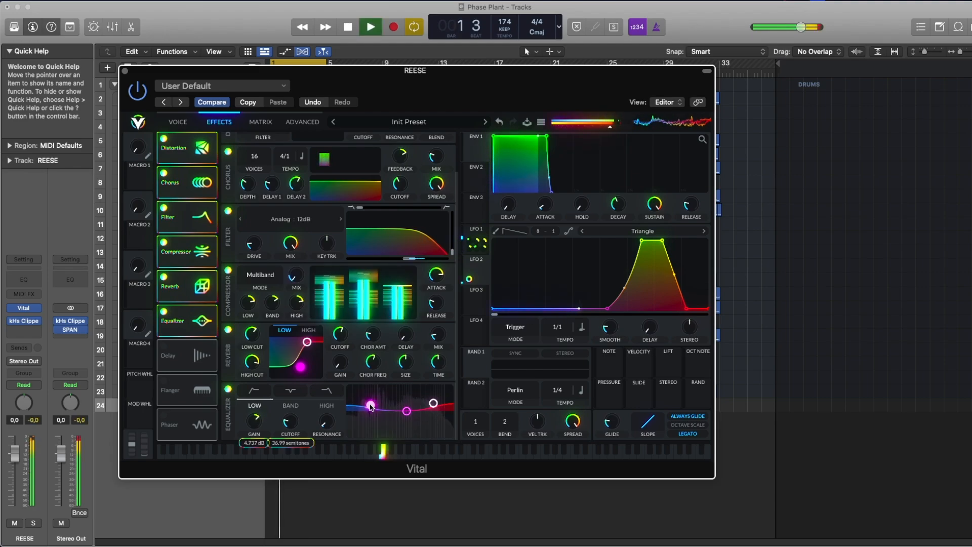
left_click(434, 403)
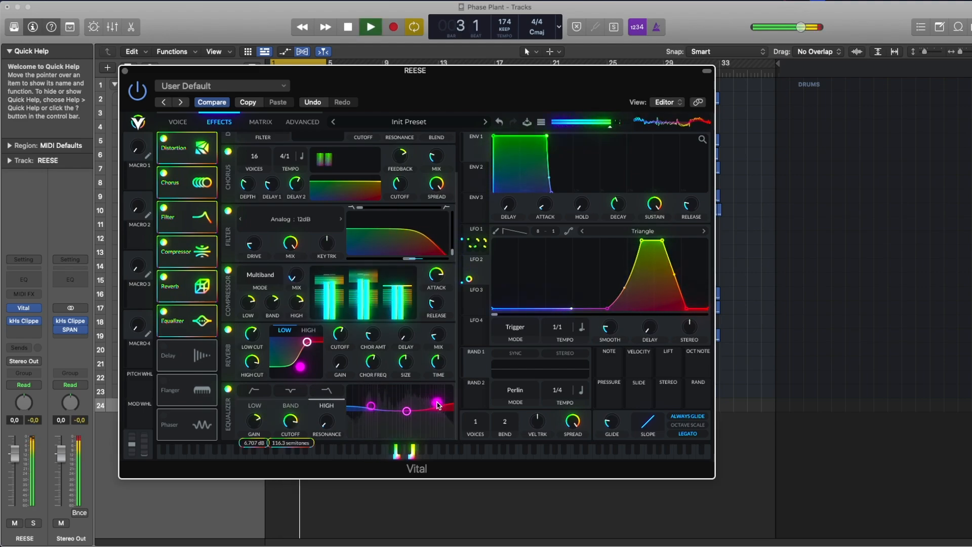
left_click(371, 404)
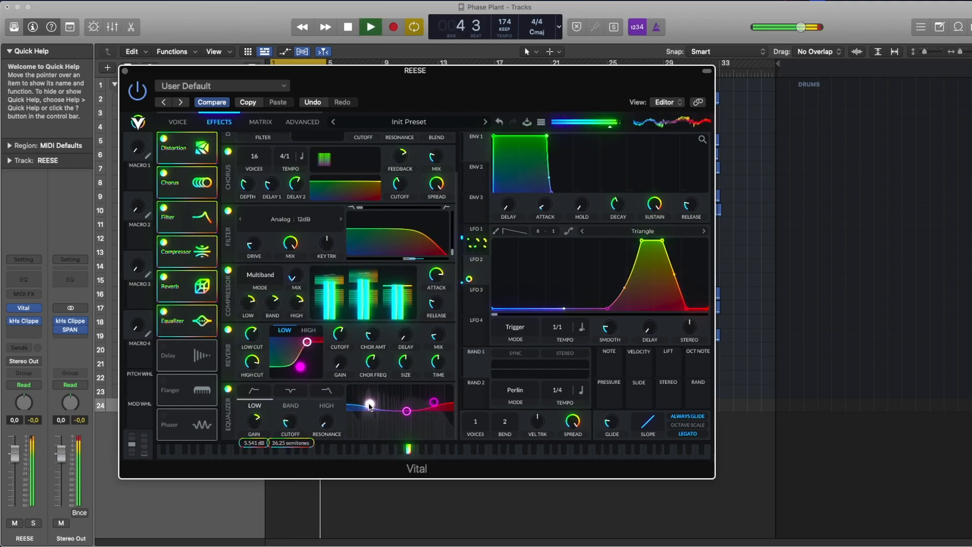
Compare the Reese with Filter 1 and Filter 2 both bypassed during playback, and re-enable both filters.
left_click(177, 122)
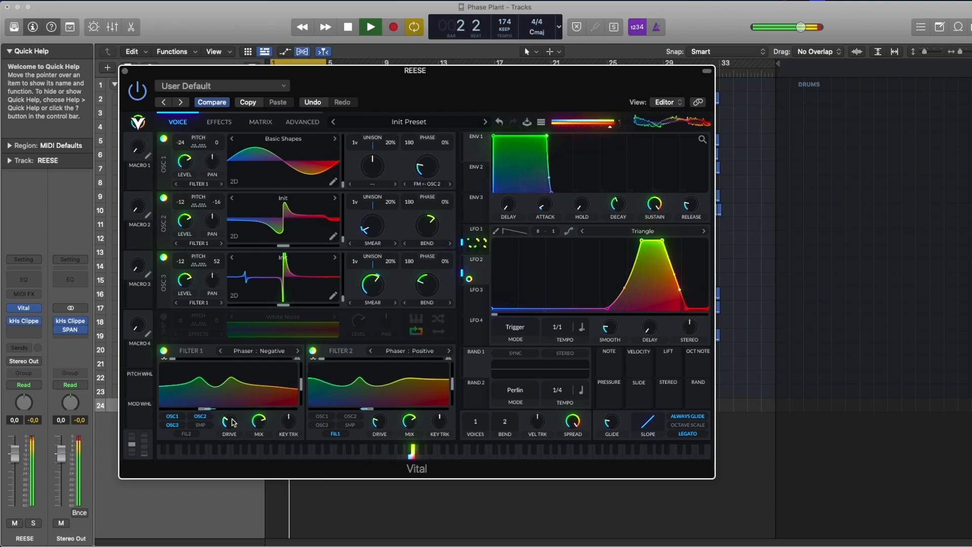
key("space")
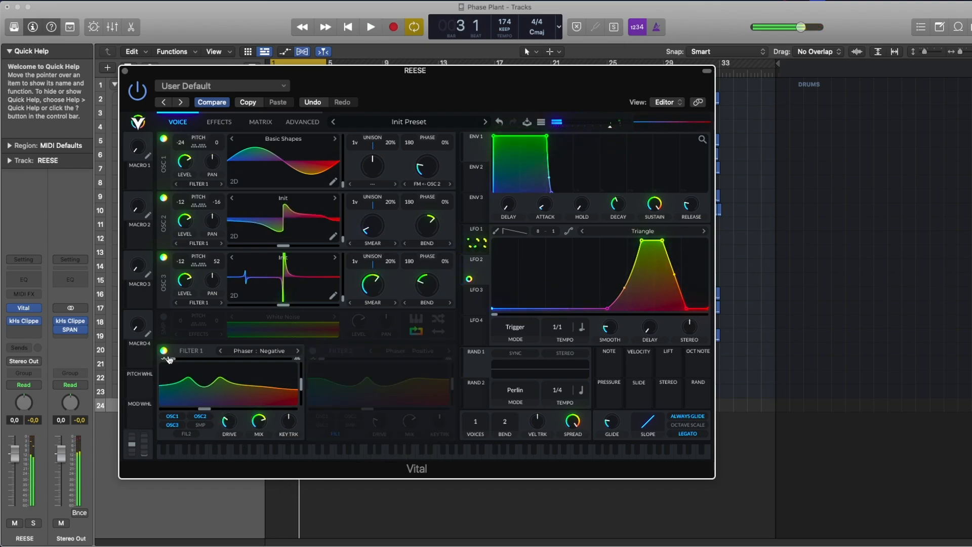
left_click(164, 350)
key("space")
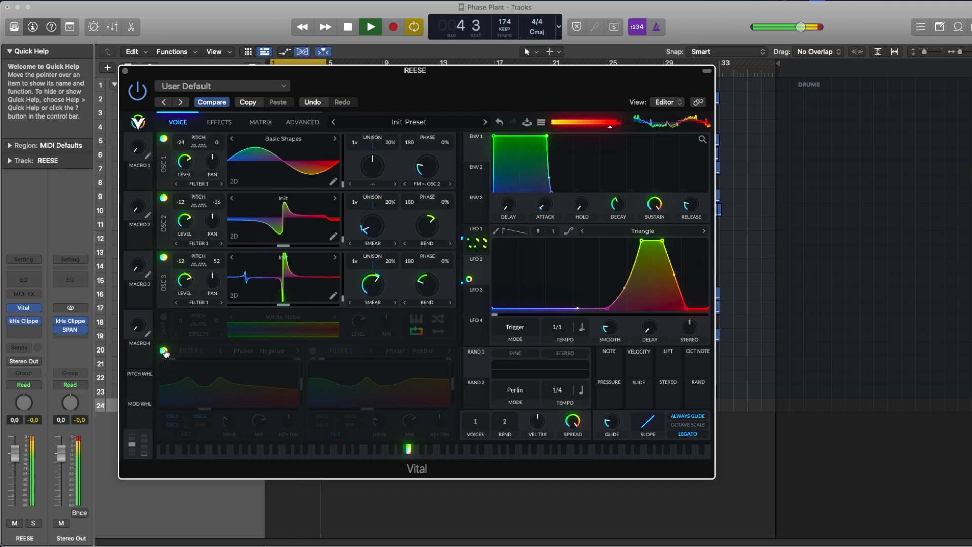
key("space")
left_click(164, 351)
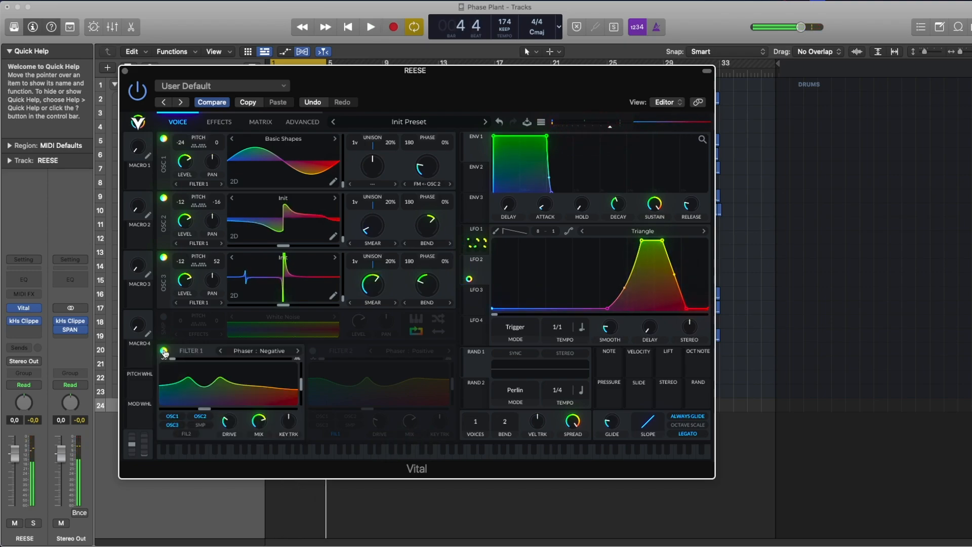
left_click(314, 351)
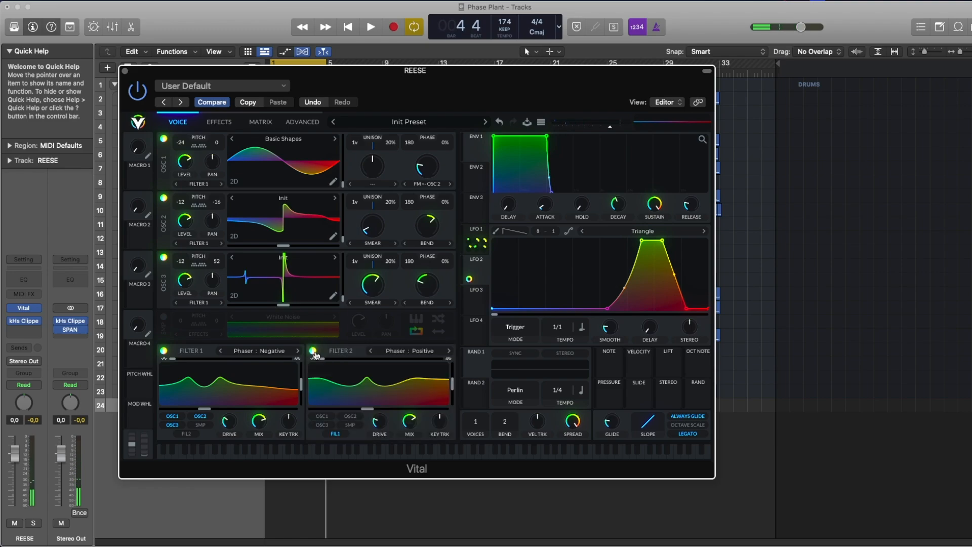
Try lowering the mix of the Analog 12dB effects filter to about 89% during playback.
left_click(217, 121)
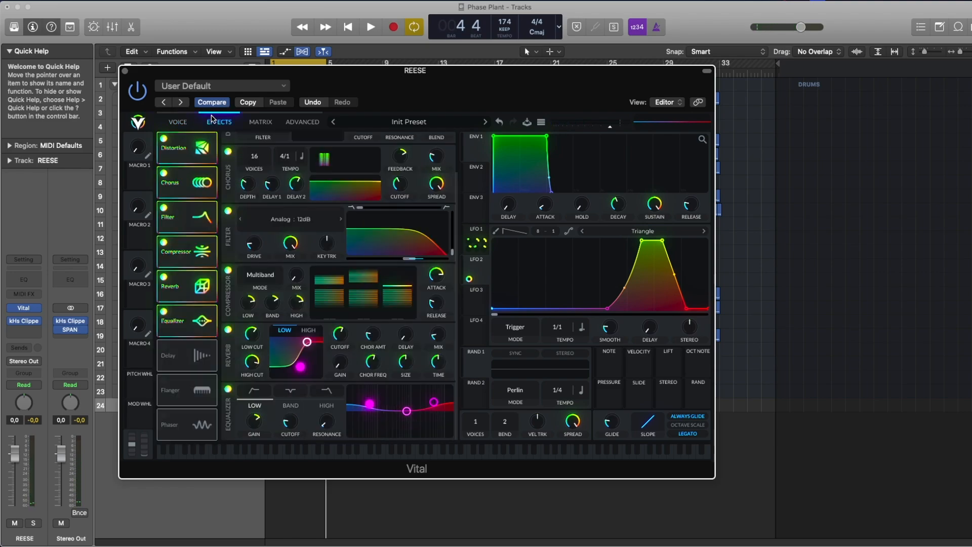
key("space")
key("space")
mouse_move(253, 242)
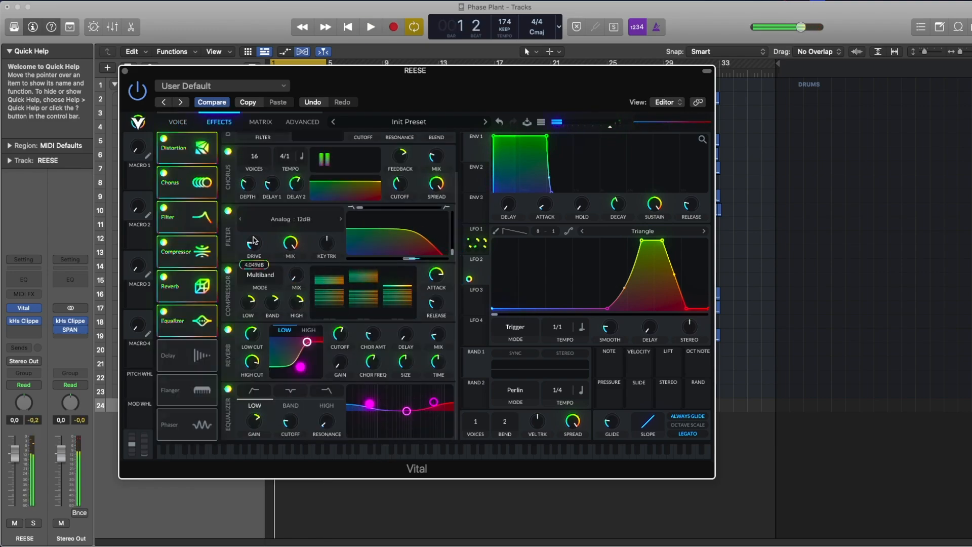
key("space")
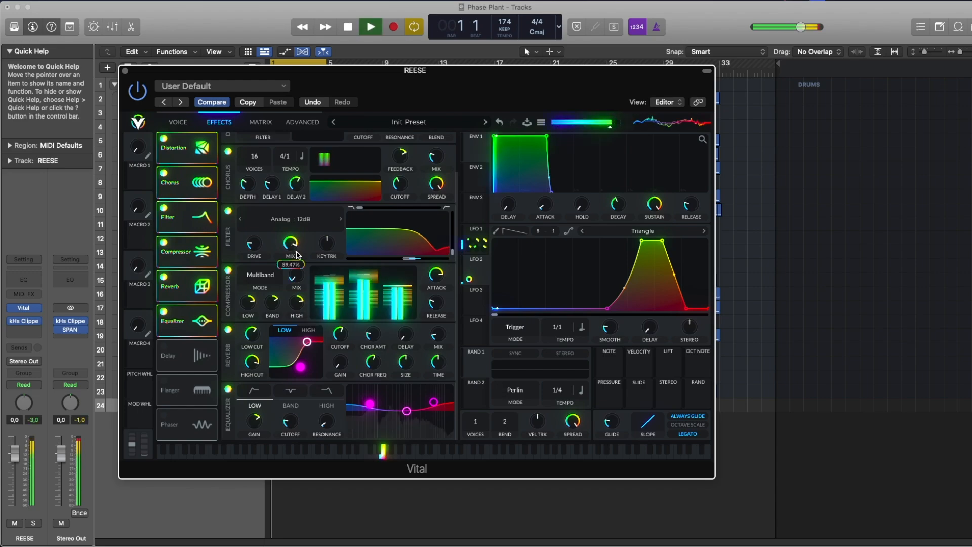
key("space")
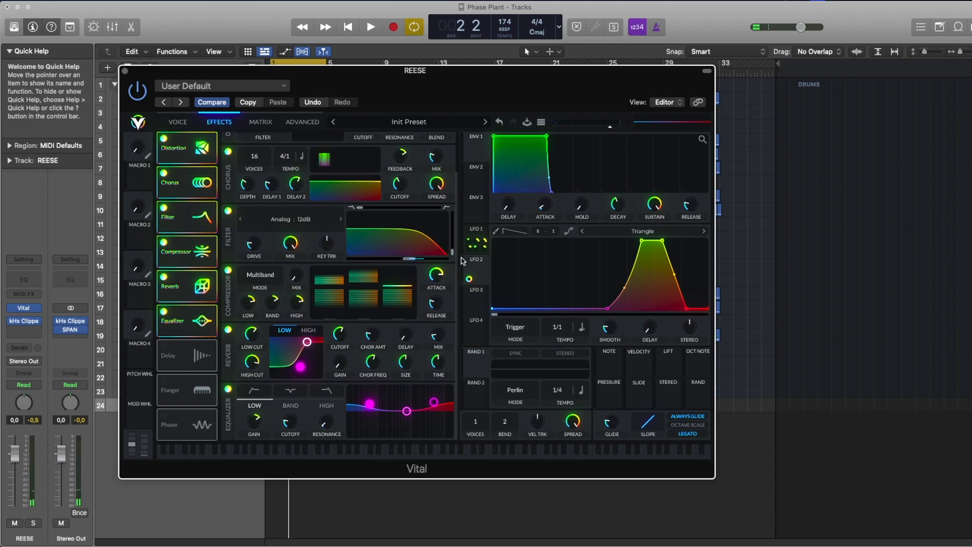
Modulate the effects filter's mix with LFO 1 by a small negative amount and audition it.
left_click(478, 232)
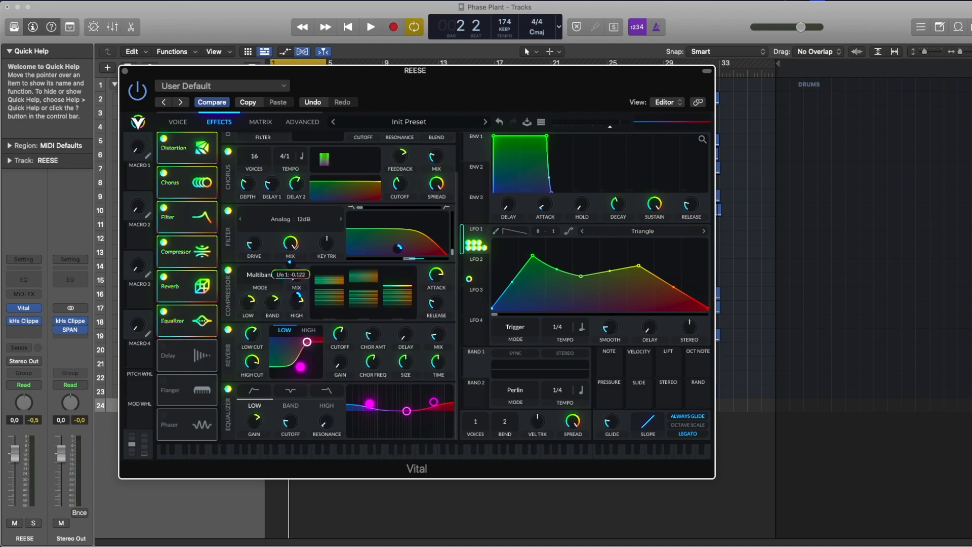
key("space")
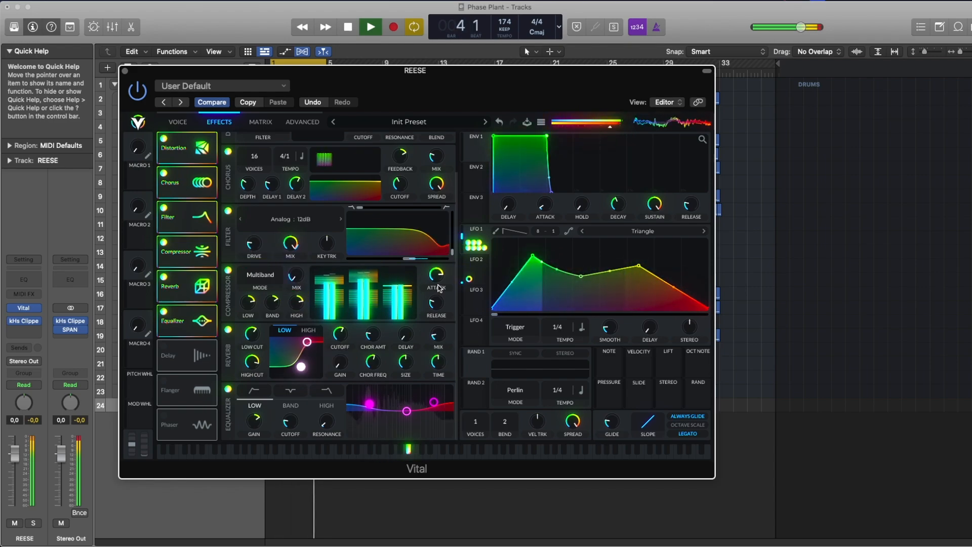
key("space")
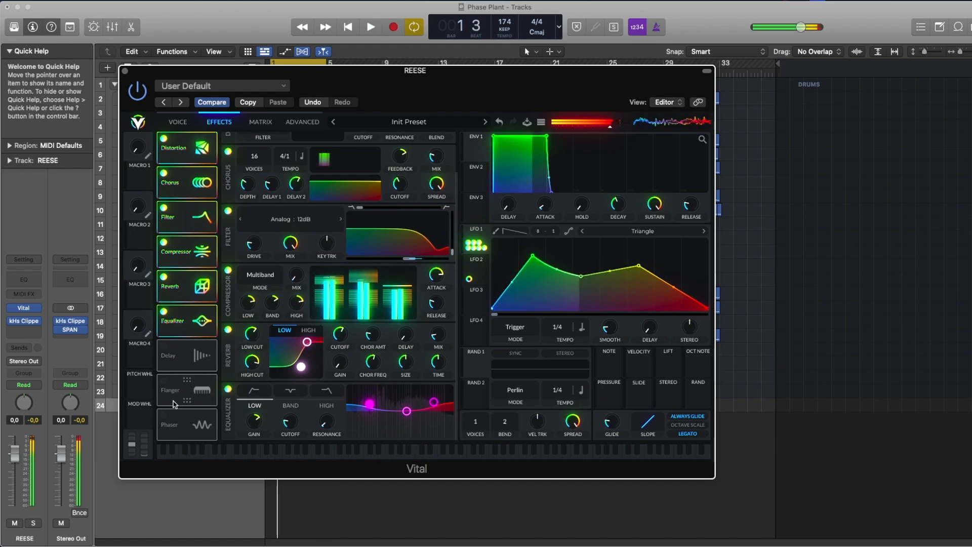
Add the flanger at the start of the effects chain and lower its center frequency during playback.
left_click_drag(173, 404, 186, 133)
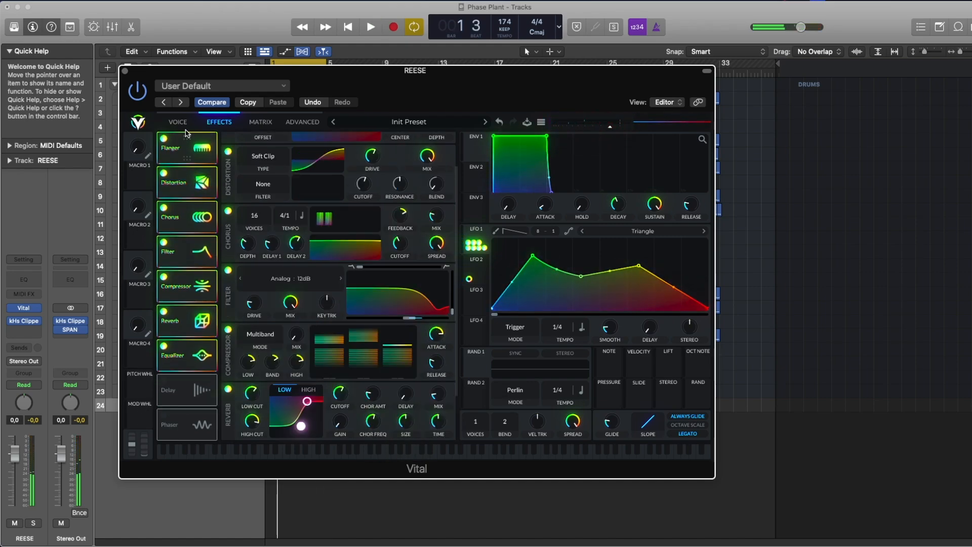
scroll(237, 184, "up", 3)
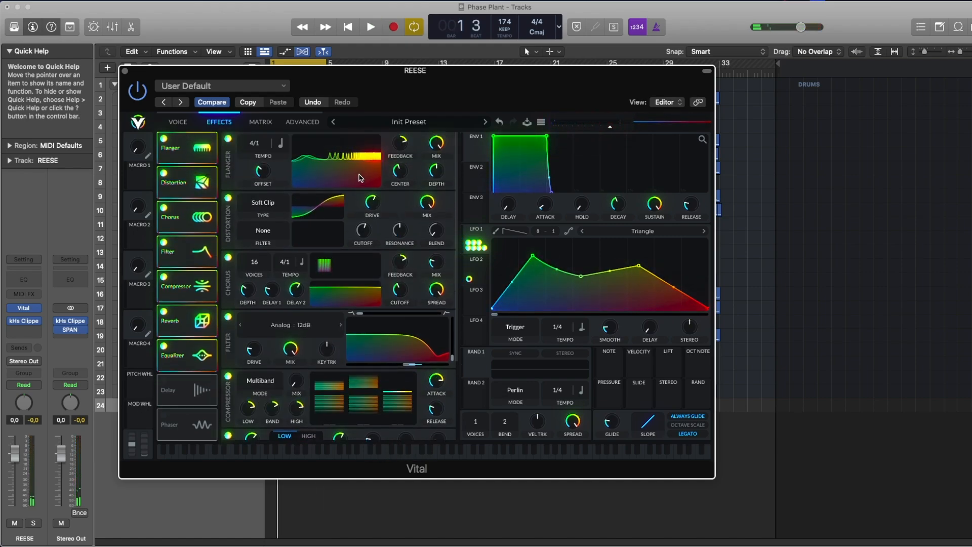
key("space")
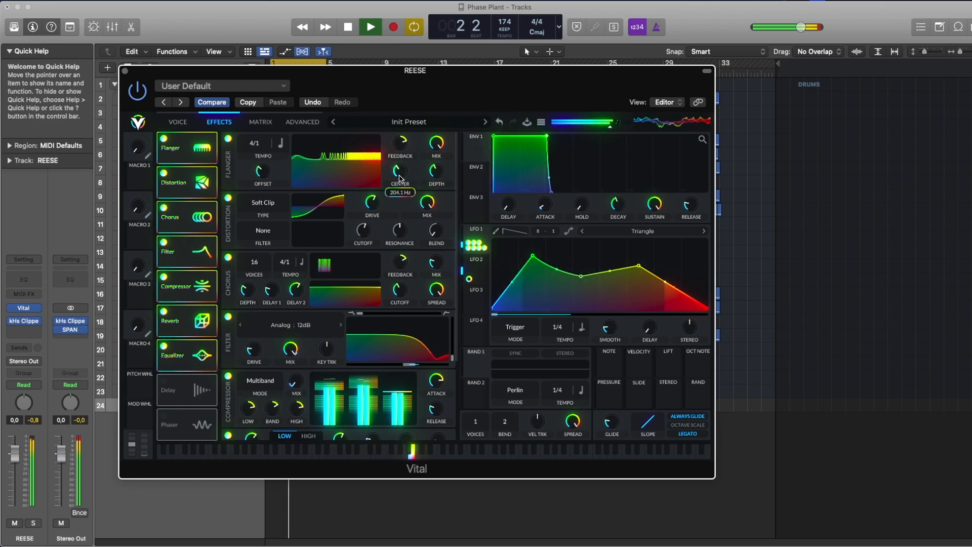
left_click_drag(401, 183, 401, 192)
key("space")
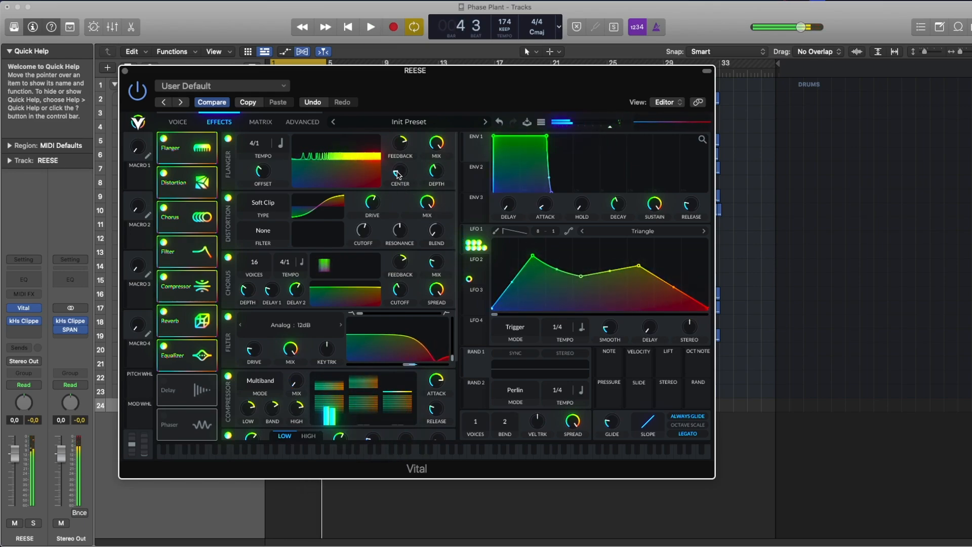
Fine-tune the flanger's depth and reduce its mix to about 21% while auditioning.
key("space")
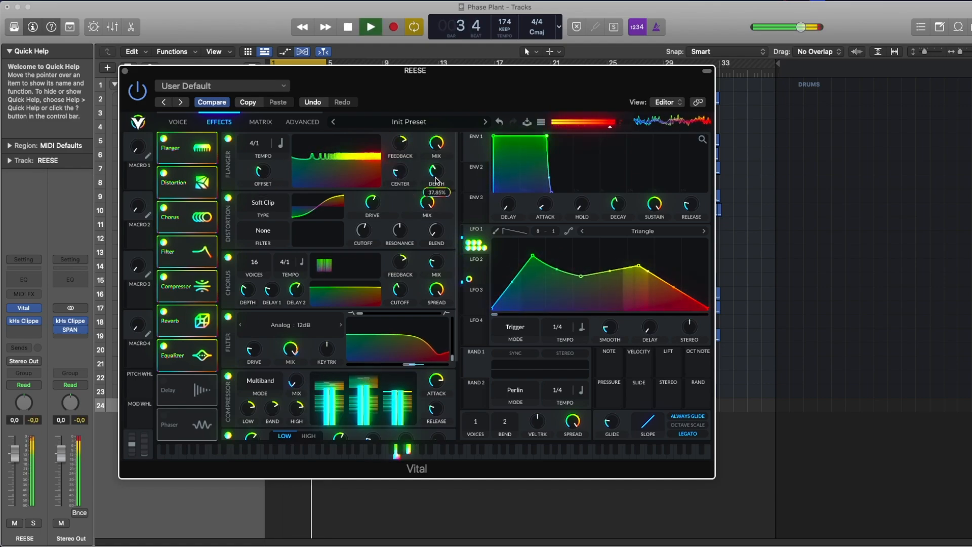
mouse_move(435, 180)
left_mouse_down()
mouse_move(436, 154)
mouse_move(434, 176)
left_mouse_up()
key("space")
key("space")
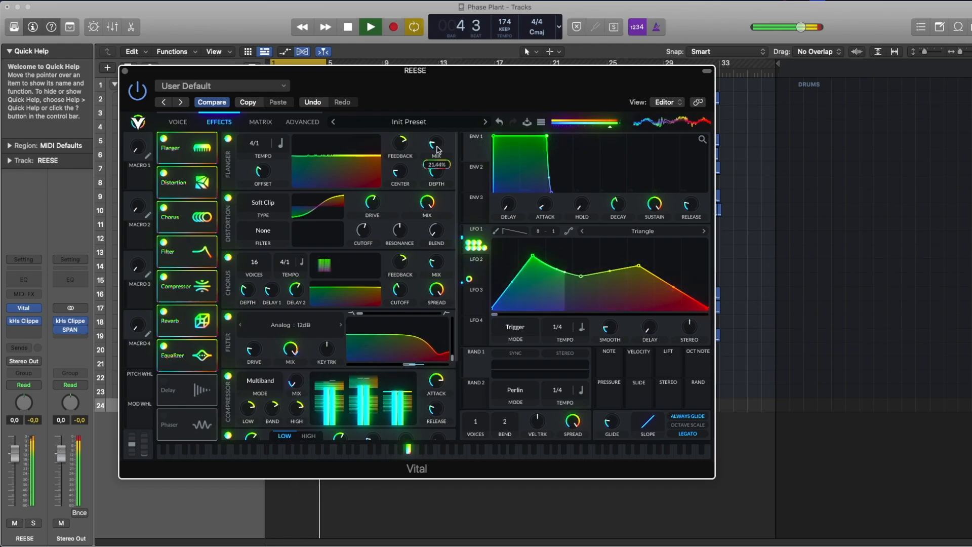
key("space")
Move the plugin window aside, return to the oscillators and review their smear settings while playing the Reese.
left_click_drag(150, 69, 100, 64)
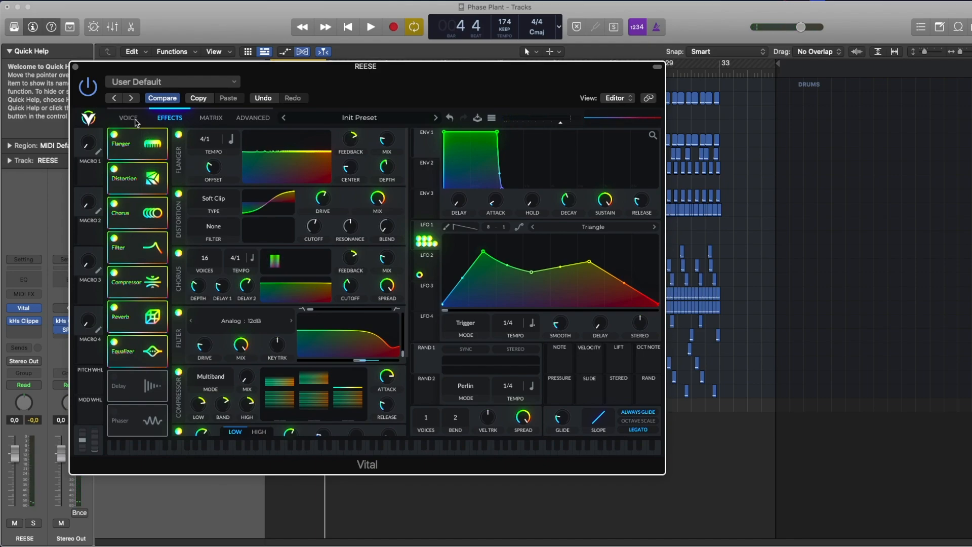
left_click(129, 117)
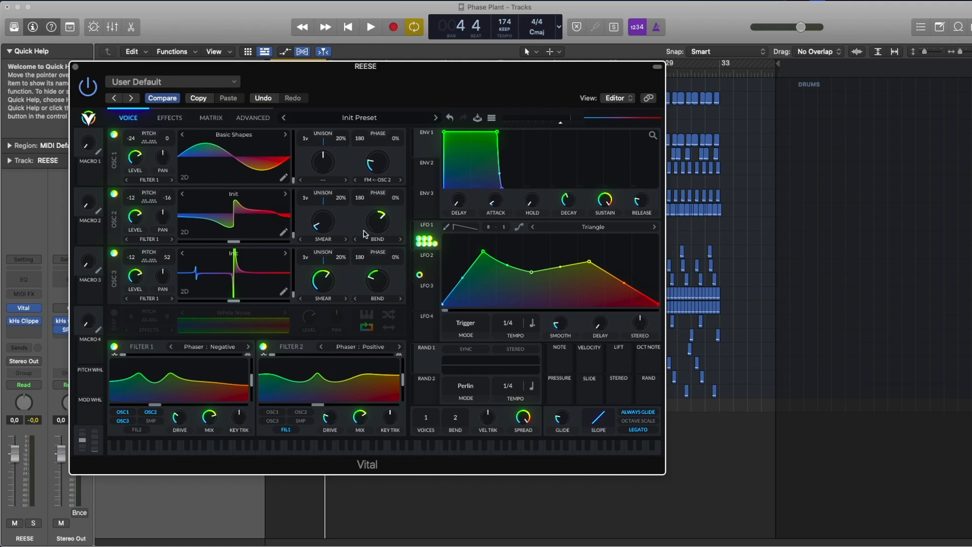
mouse_move(326, 230)
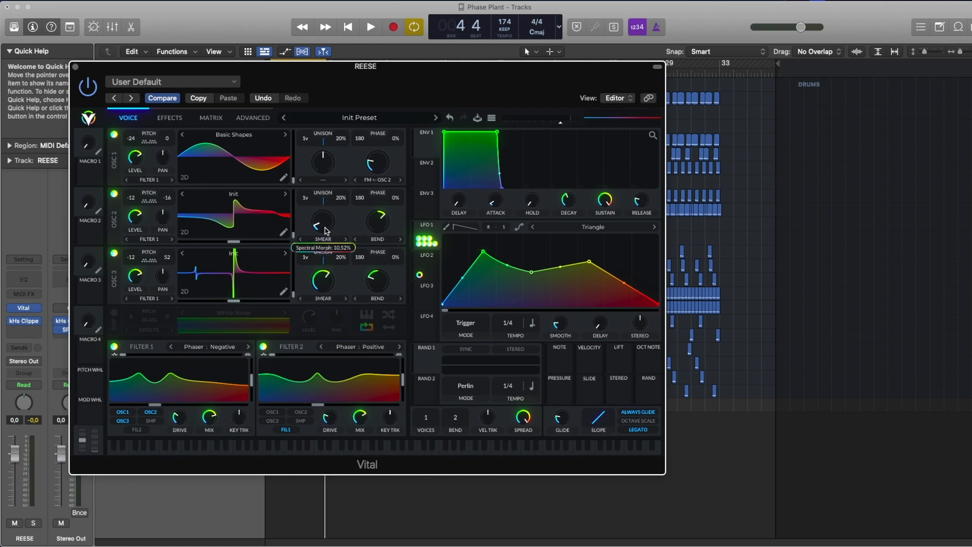
key("space")
mouse_move(334, 283)
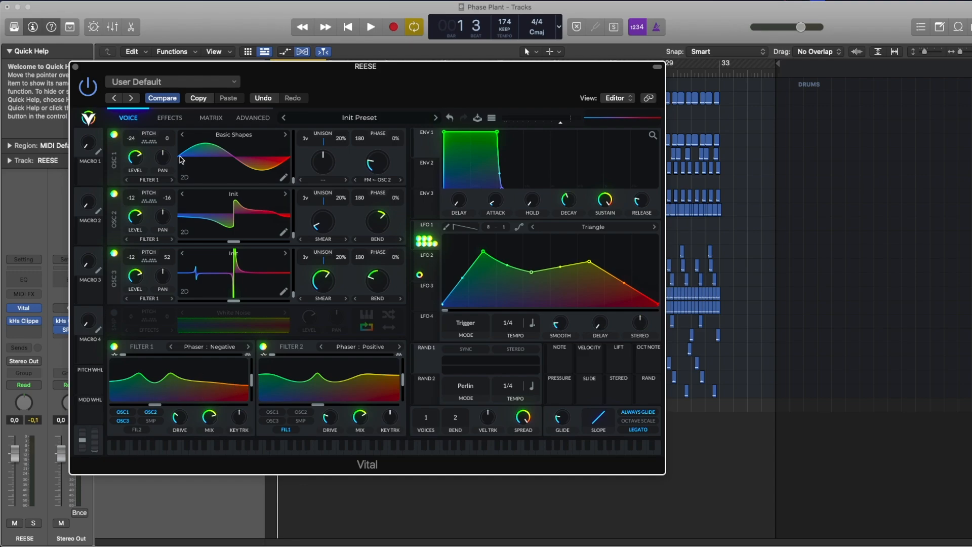
Raise the chorus mix in the effects chain to about 36% and audition the Reese.
left_click(172, 118)
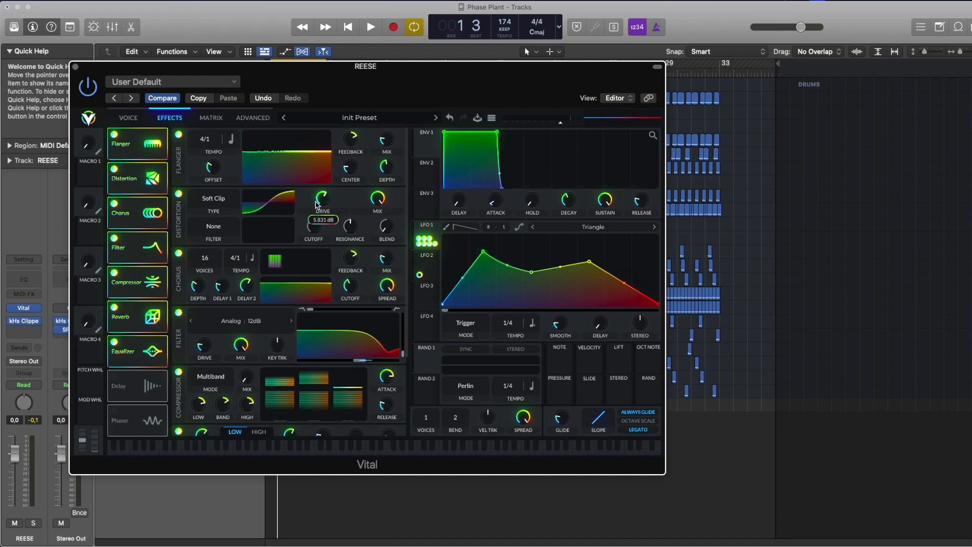
key("space")
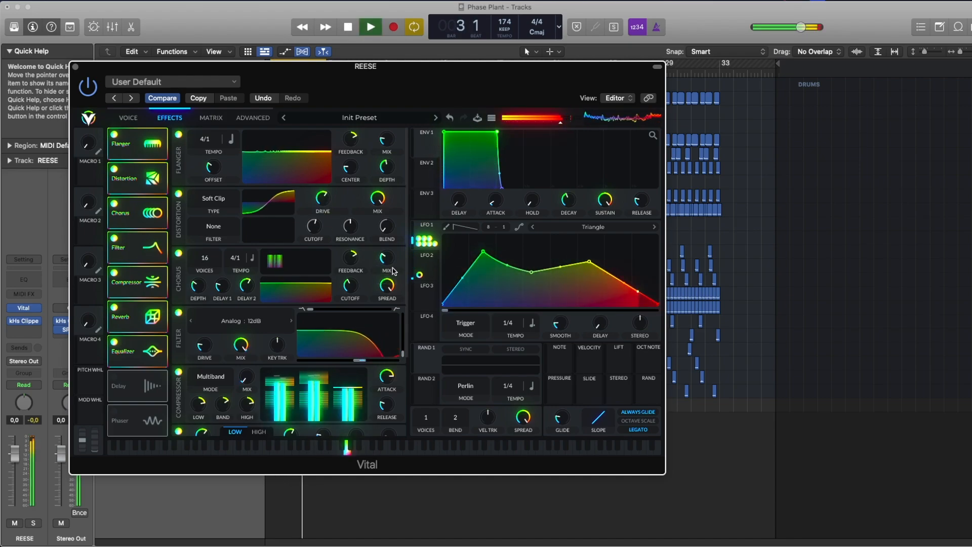
left_click_drag(394, 272, 393, 270)
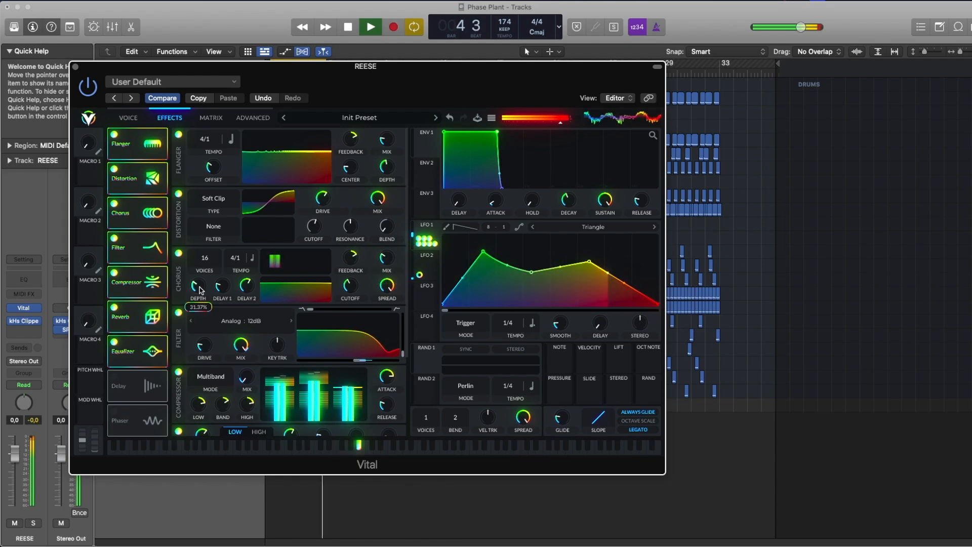
key("space")
mouse_move(390, 263)
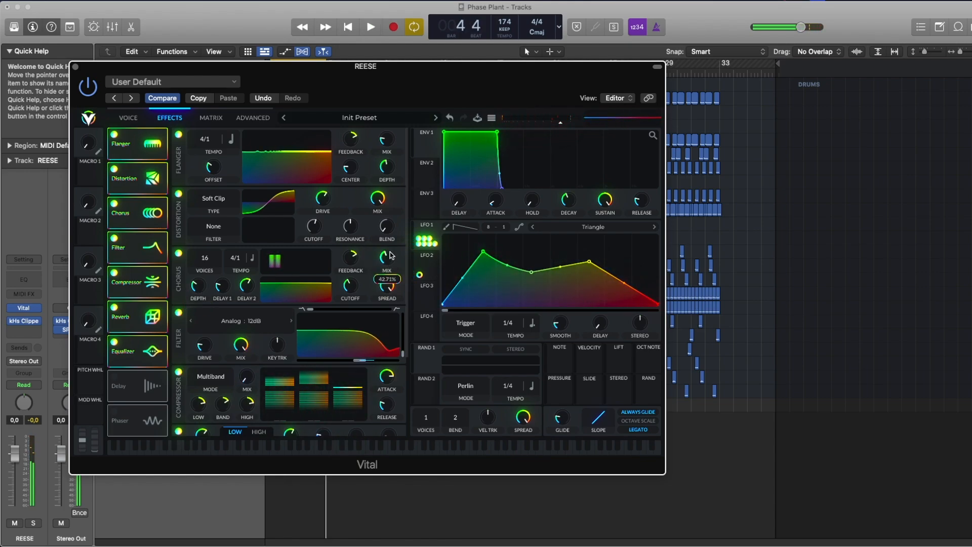
key("space")
key("space")
left_click_drag(390, 255, 389, 252)
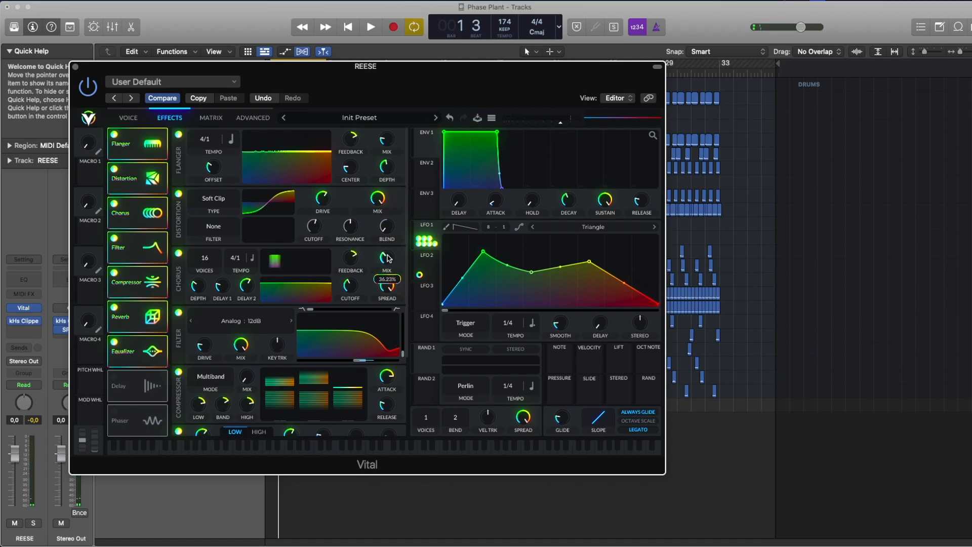
key("space")
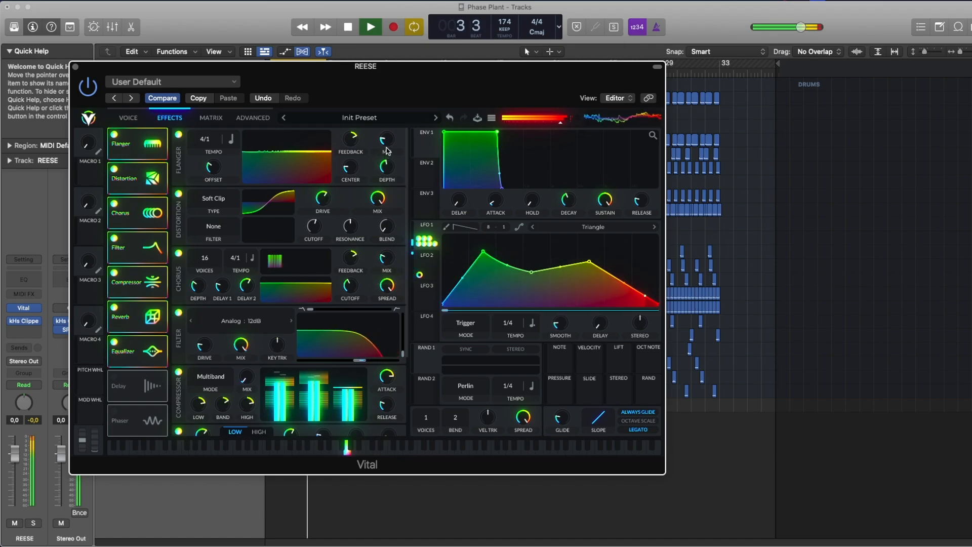
key("space")
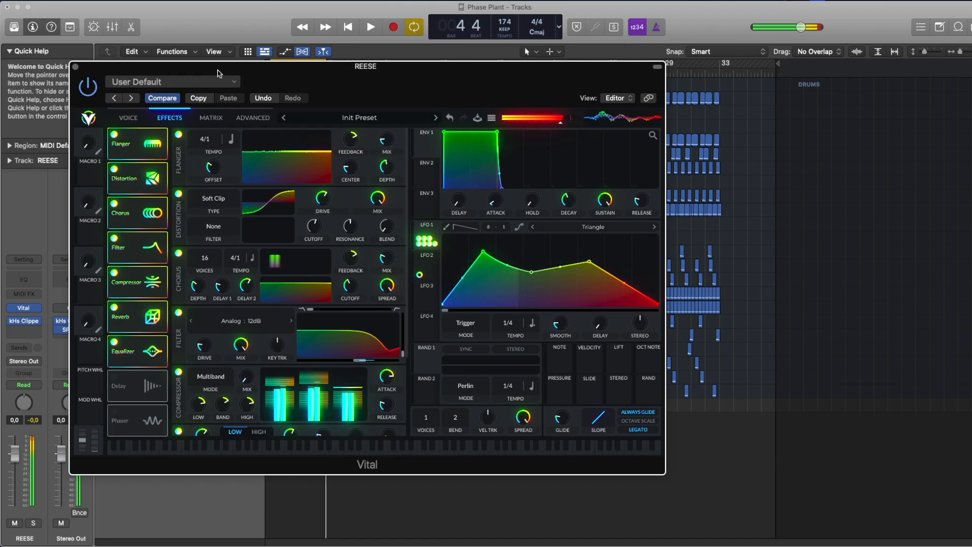
Enable the white noise sampler, lower its level, and modulate that level with LFO 1 by about 0.309 while auditioning.
left_click(128, 116)
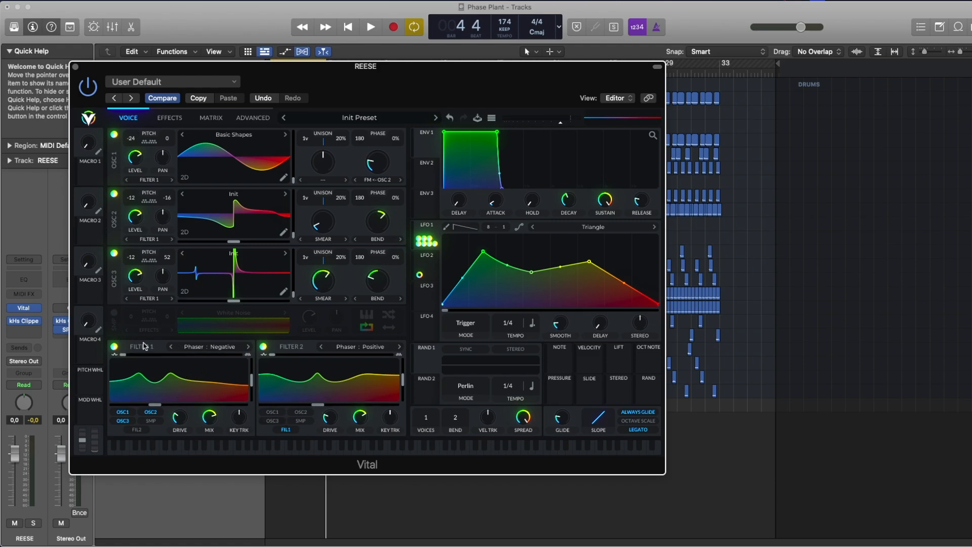
left_click(114, 313)
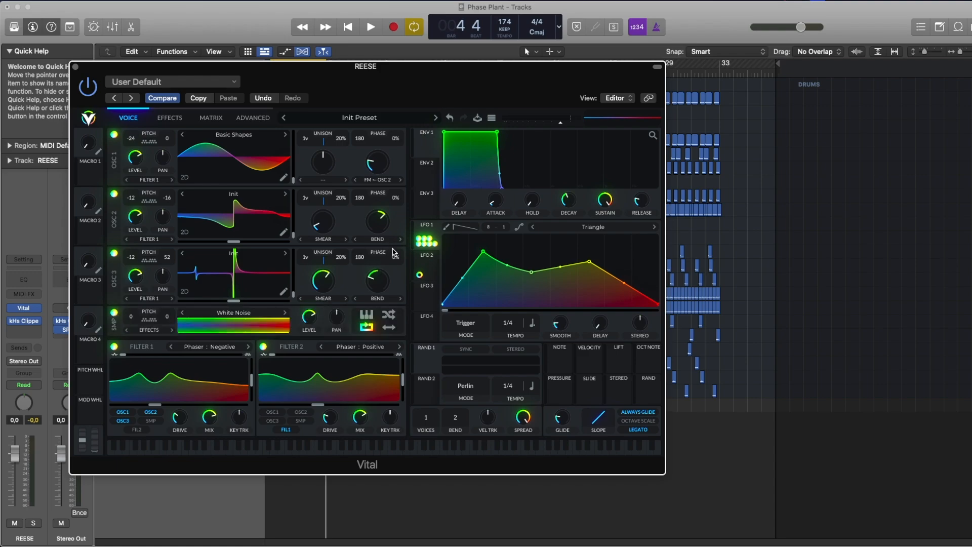
key("space")
left_click(428, 255)
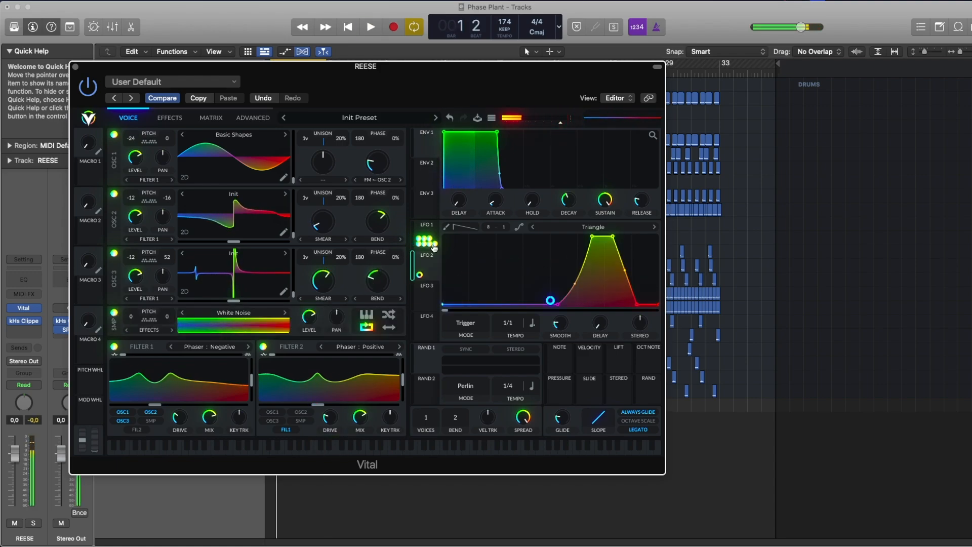
left_click(429, 238)
left_click_drag(428, 240, 309, 318)
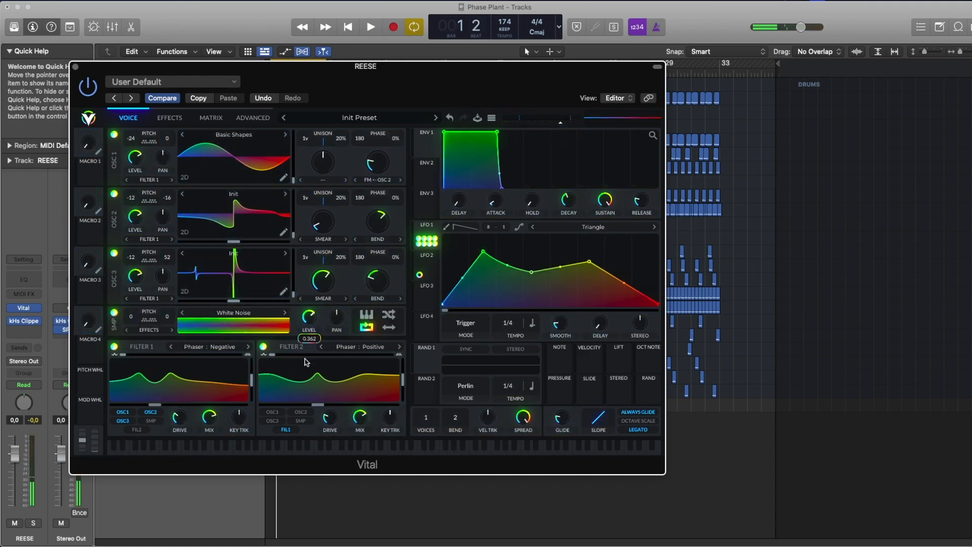
key("space")
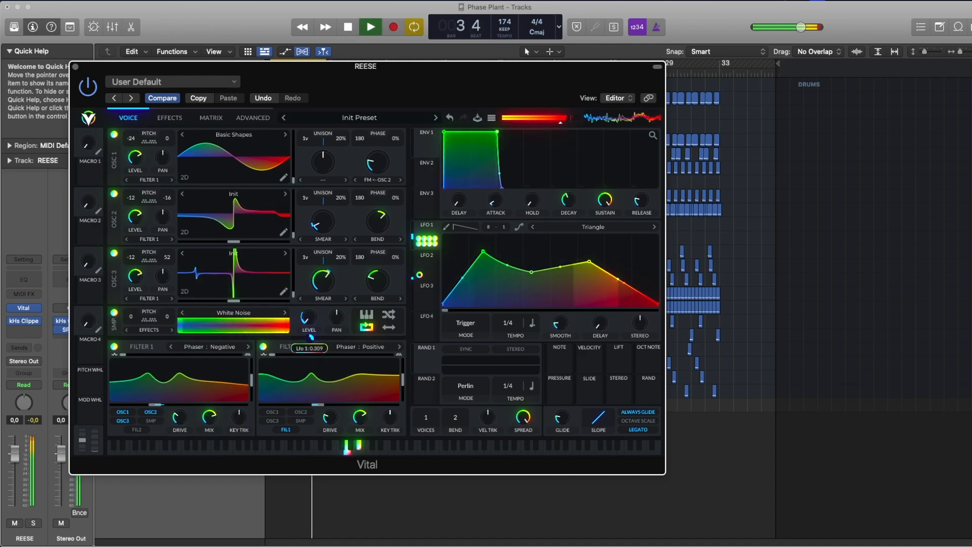
key("space")
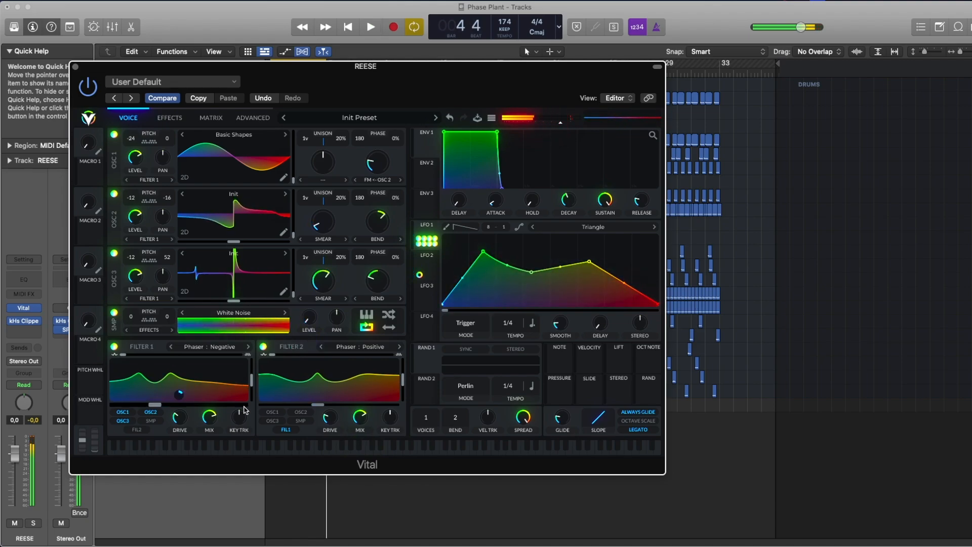
Set the tempo of LFO 2 to 2/1 and LFO 1 to 1/2 during playback.
key("space")
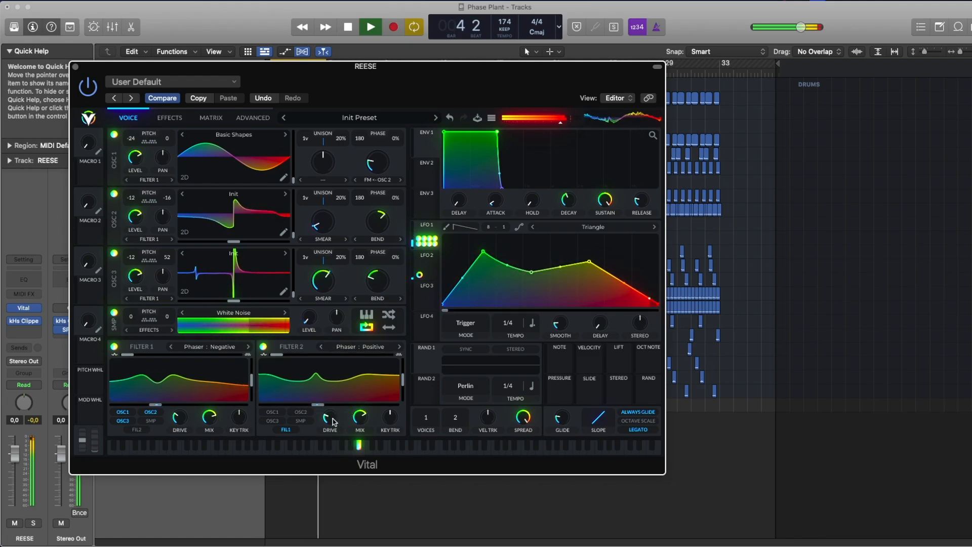
left_click(427, 256)
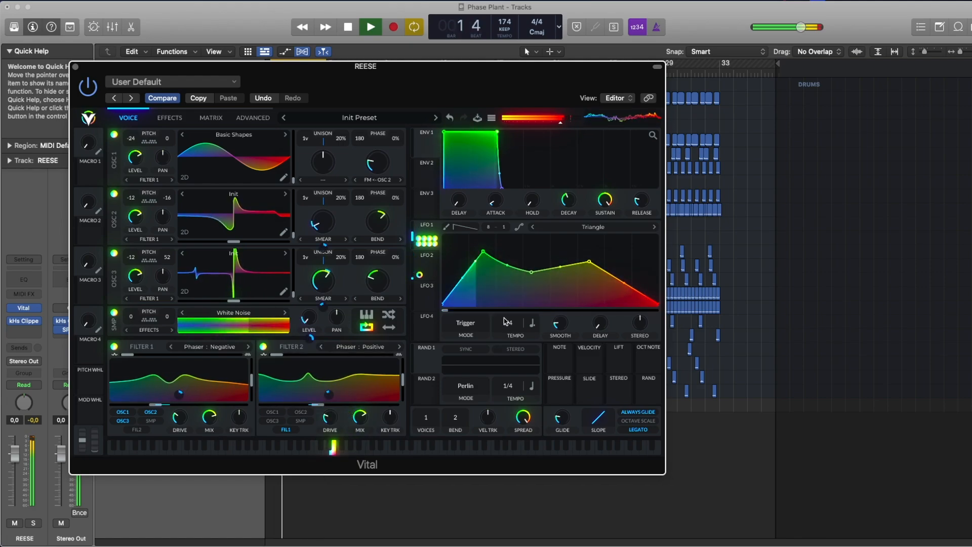
left_click(426, 224)
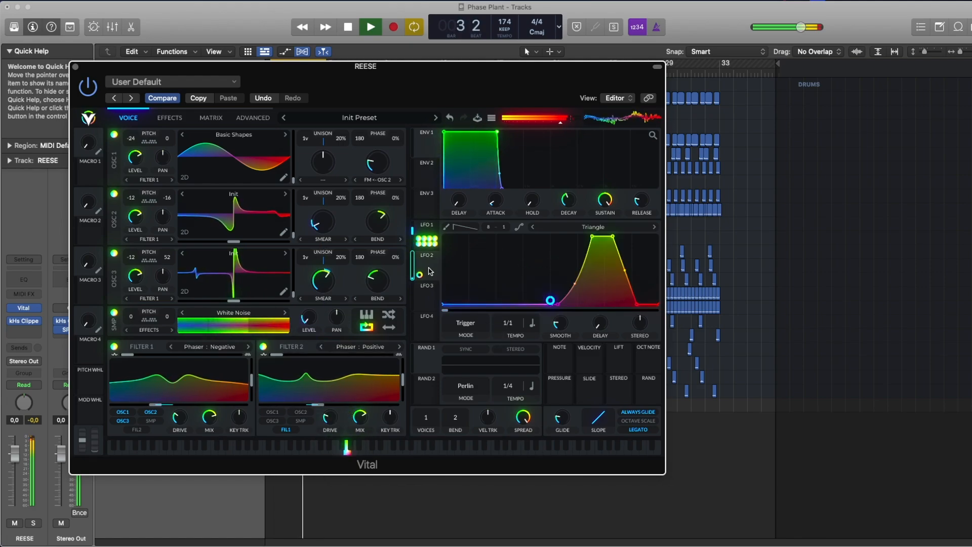
scroll(507, 324, "up", 1)
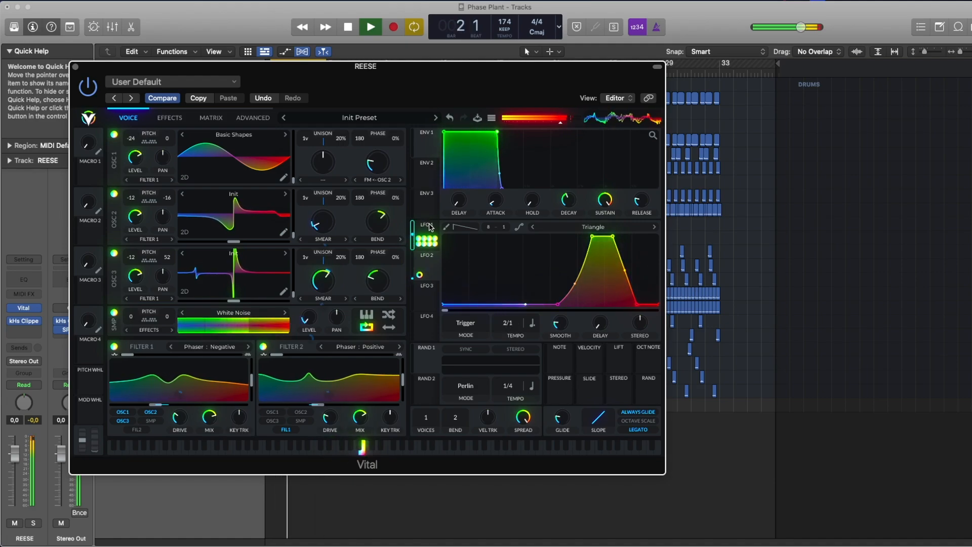
left_click(425, 257)
key("space")
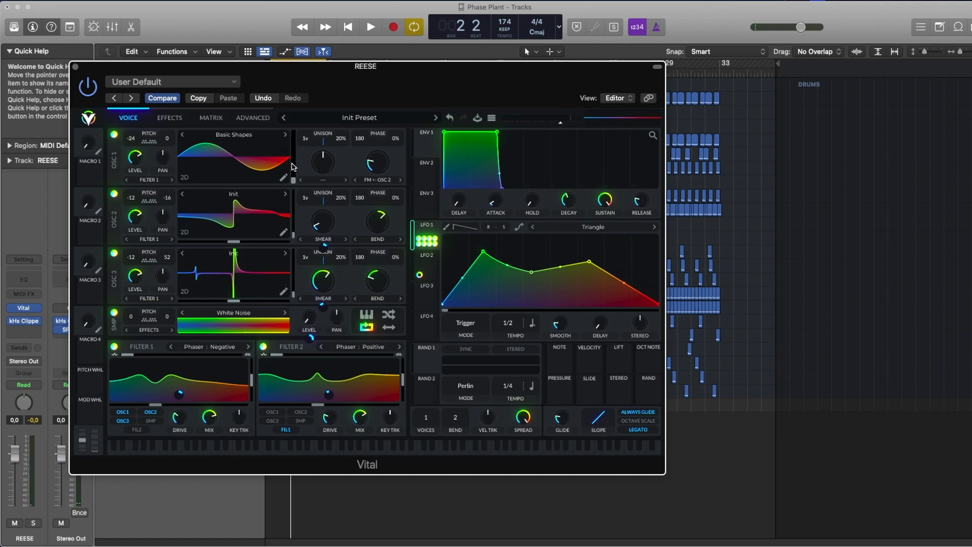
Review the patch's effects chain, modulation matrix and advanced settings, and return to the oscillators.
left_click(164, 119)
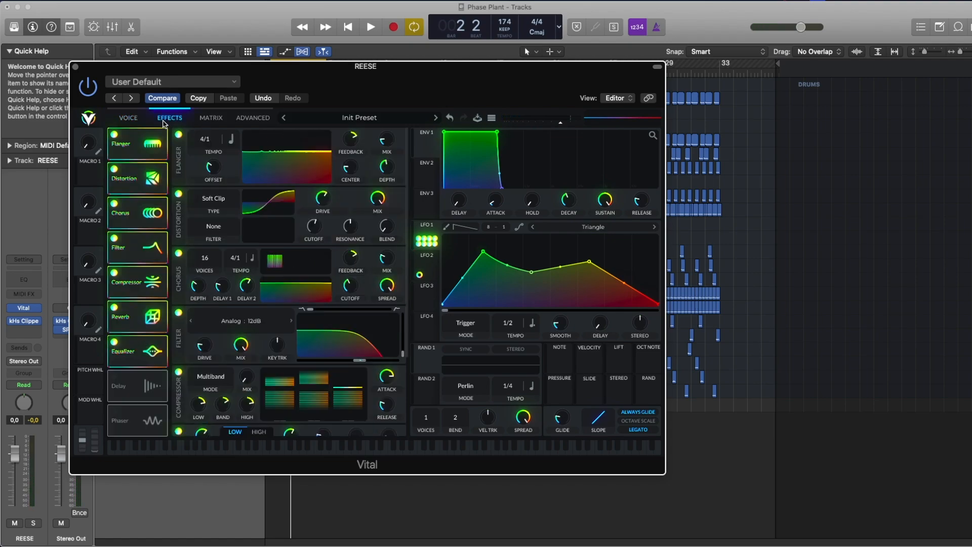
left_click(215, 120)
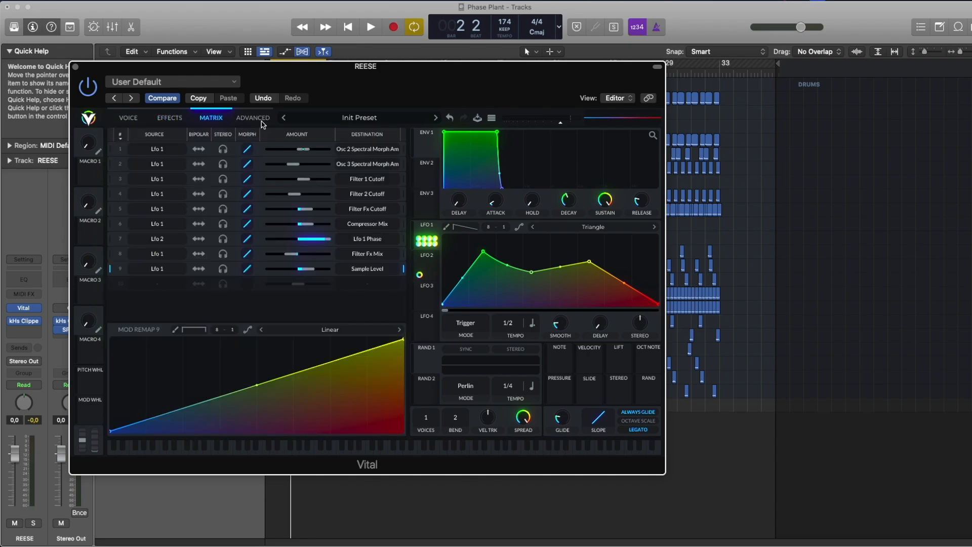
left_click(263, 123)
left_click(197, 124)
left_click(176, 122)
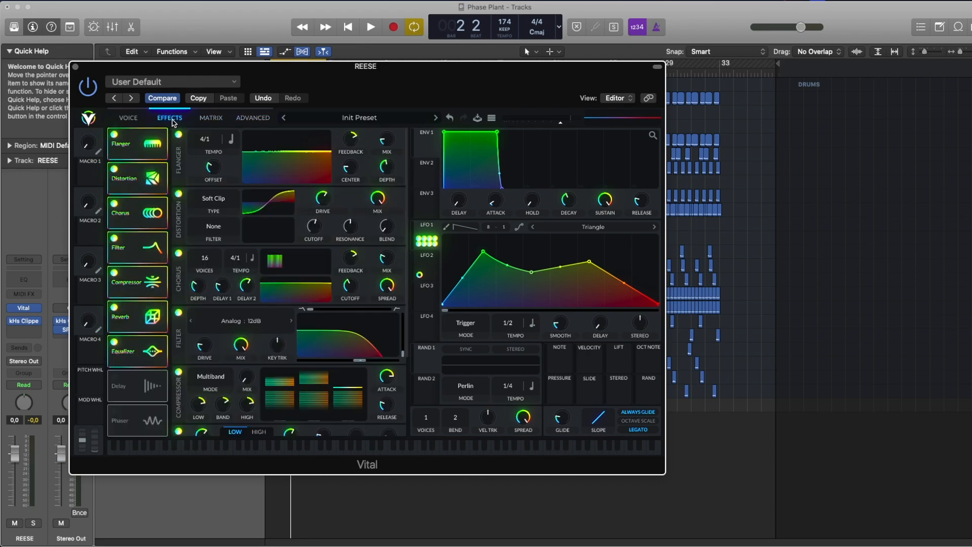
left_click(135, 119)
Close the synth window and select the Inst 1 region on the REESE track together with the adjacent audio region above it.
left_click(75, 67)
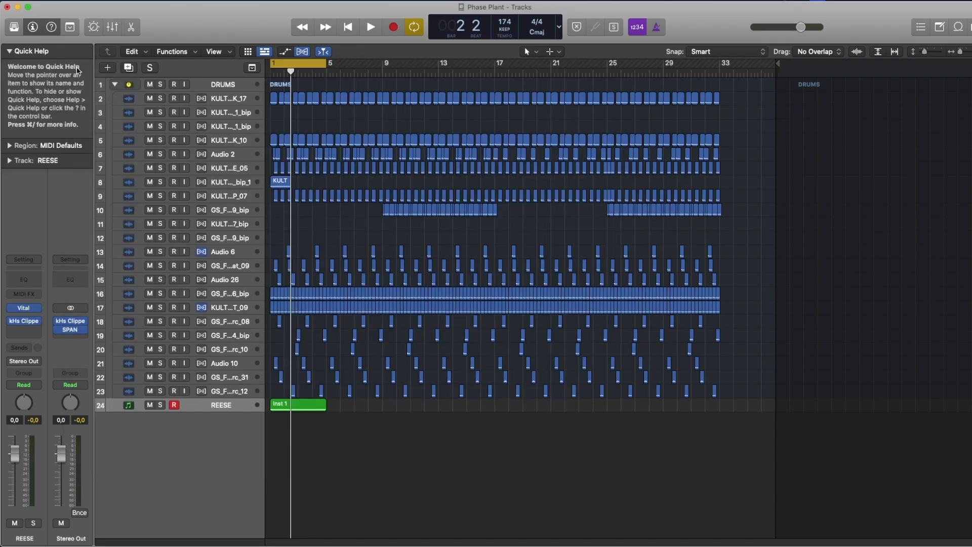
left_click_drag(334, 433, 298, 390)
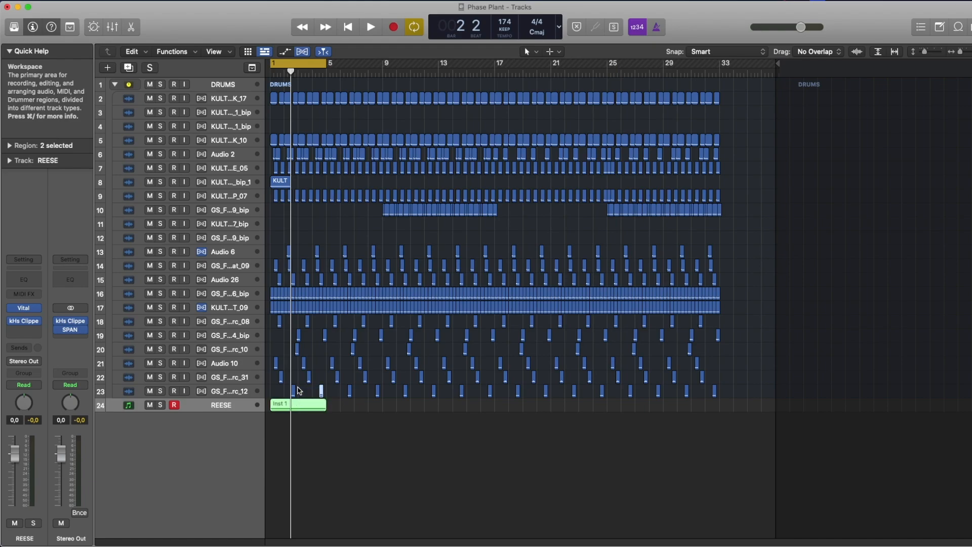